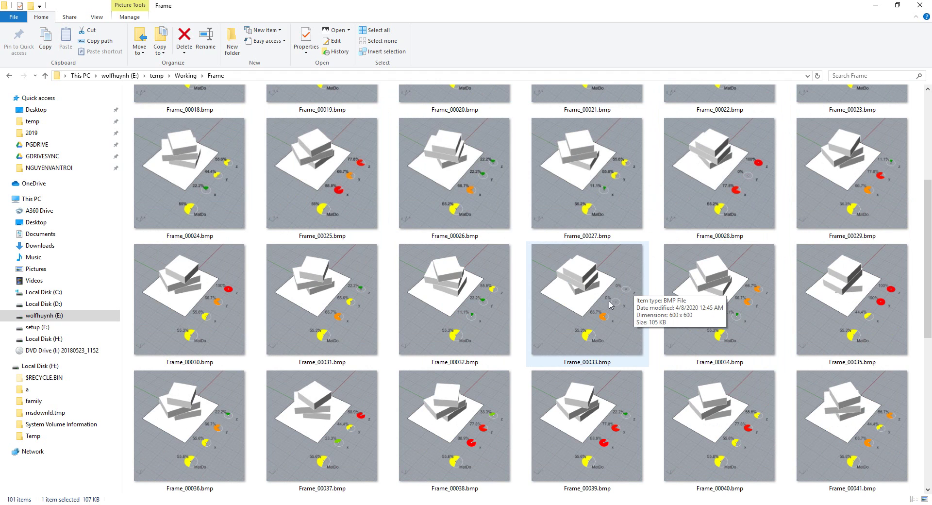
Review the saved animation frames in the Frame folder, comparing the box arrangements and percentage dials up to Frame_00100.bmp.
scroll(752, 303, down, 6)
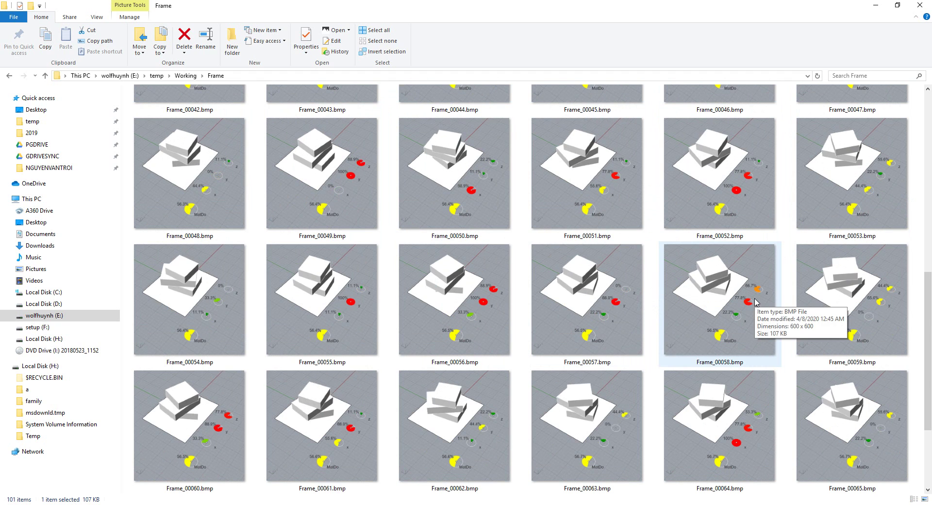
scroll(723, 376, down, 4)
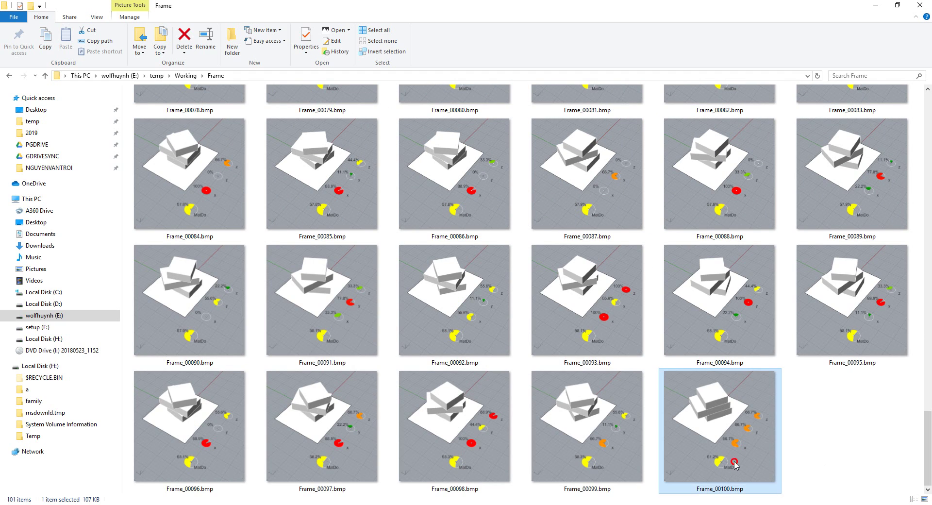
click(447, 328)
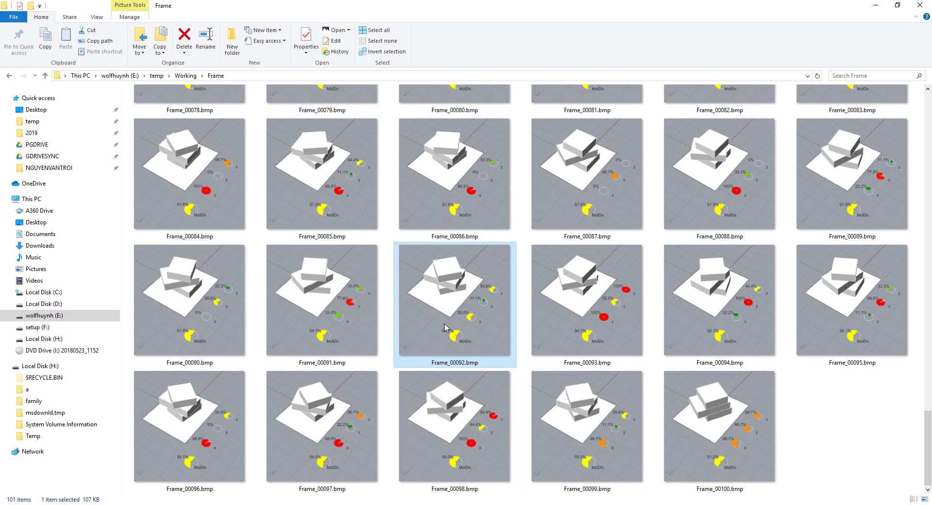
scroll(517, 440, up, 4)
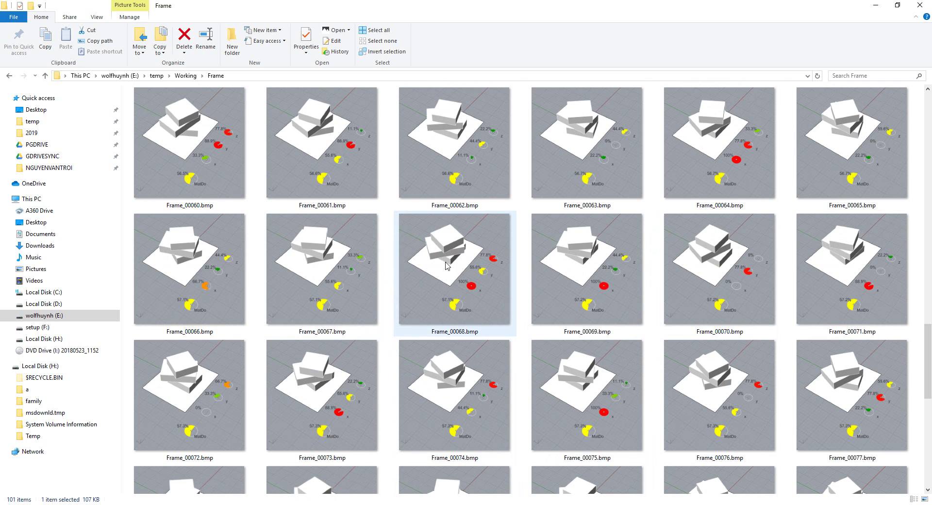
scroll(447, 261, up, 2)
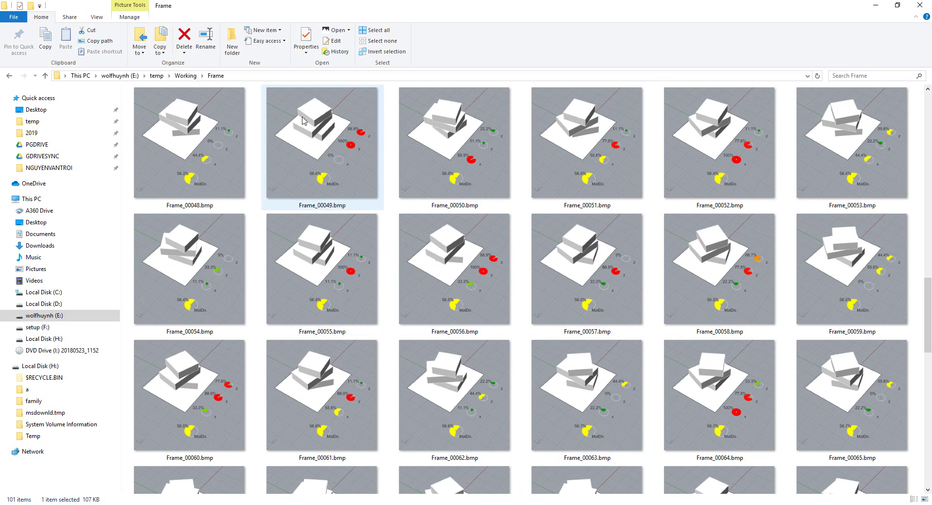
scroll(534, 272, up, 2)
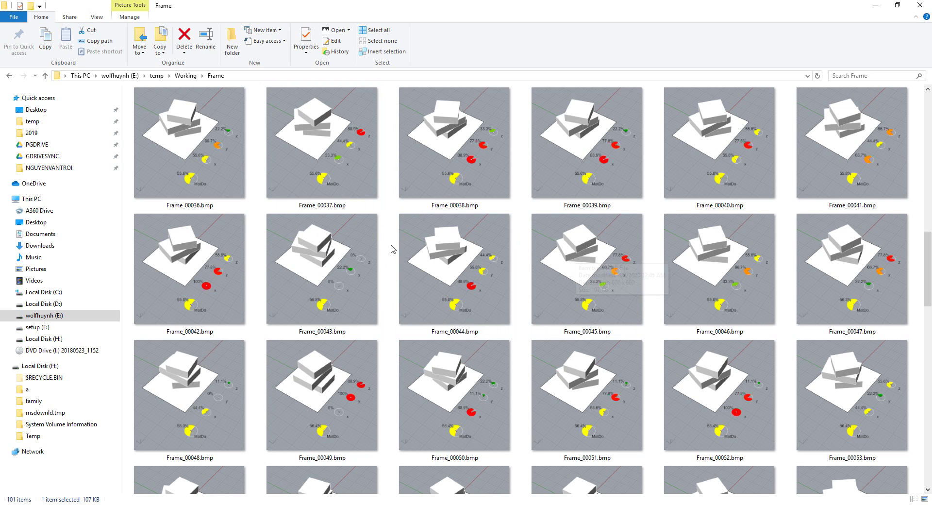
scroll(489, 281, down, 5)
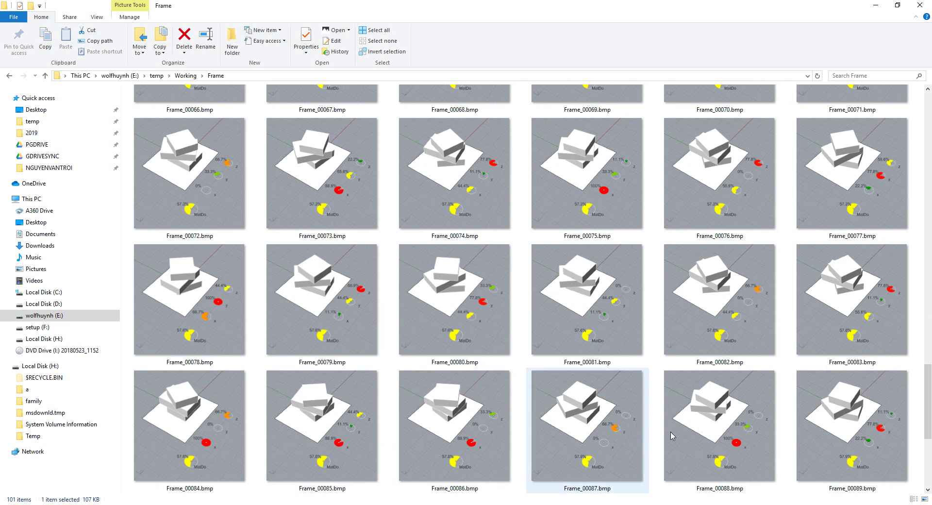
scroll(752, 437, down, 5)
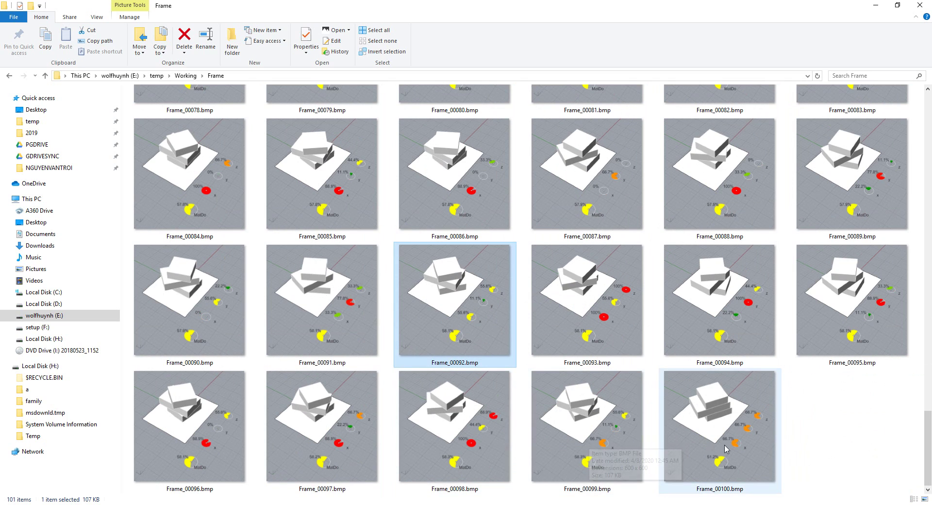
Switch to the Galapagos Test file in Rhinoceros and move the Grasshopper window away from the perspective model.
mouse_move(567, 504)
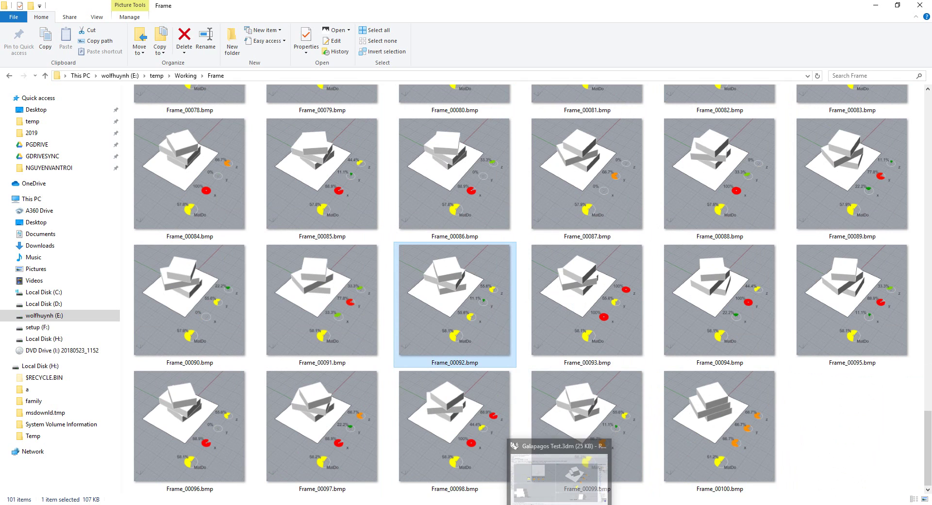
click(563, 473)
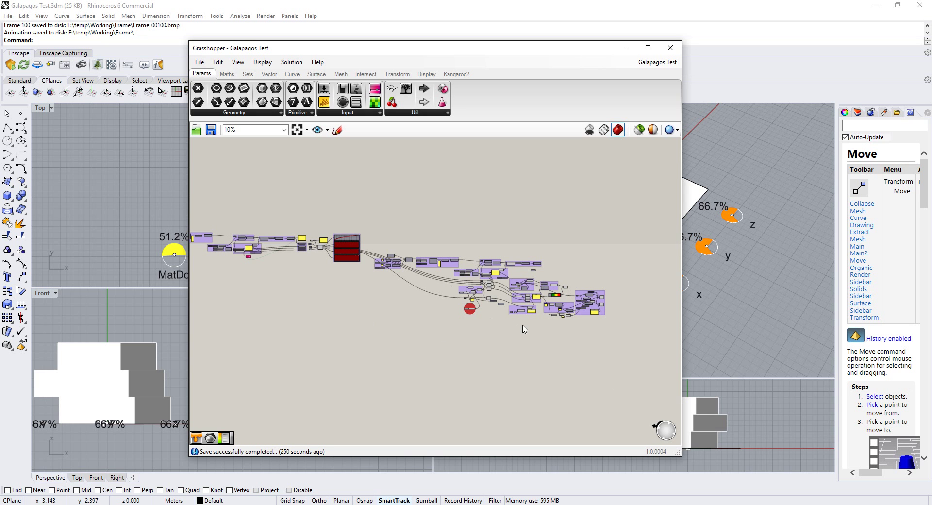
drag(543, 56, 391, 54)
Examine the start of the definition, from the Rectangle component through the scaling group to the Unit Y Move component.
scroll(181, 271, up, 10)
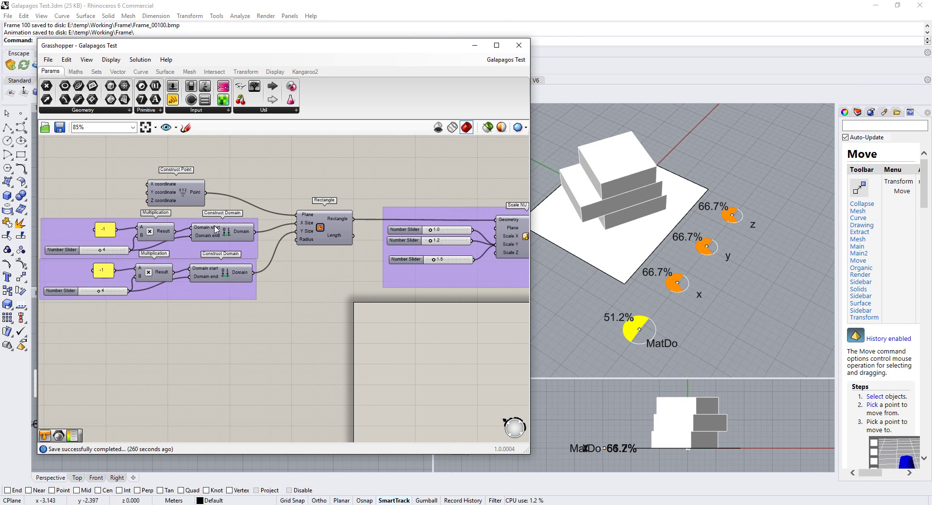
scroll(215, 229, up, 2)
click(344, 254)
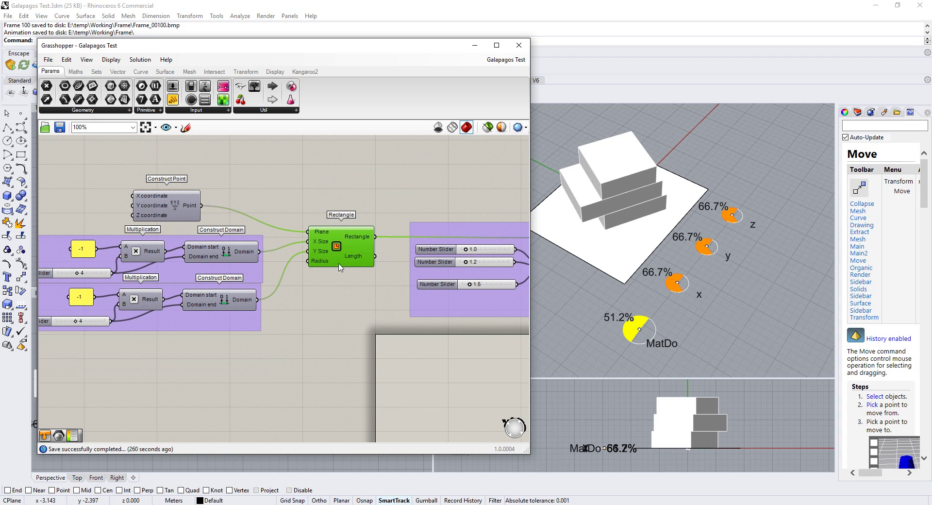
mouse_move(407, 54)
mouse_down()
mouse_move(368, 49)
mouse_move(703, 61)
mouse_move(395, 55)
mouse_up()
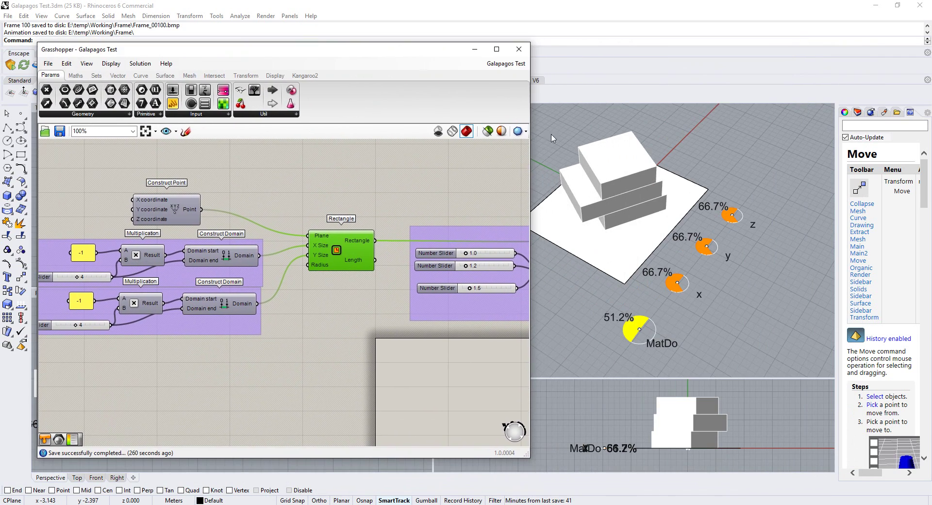
scroll(167, 307, down, 3)
scroll(464, 308, up, 4)
scroll(243, 275, down, 7)
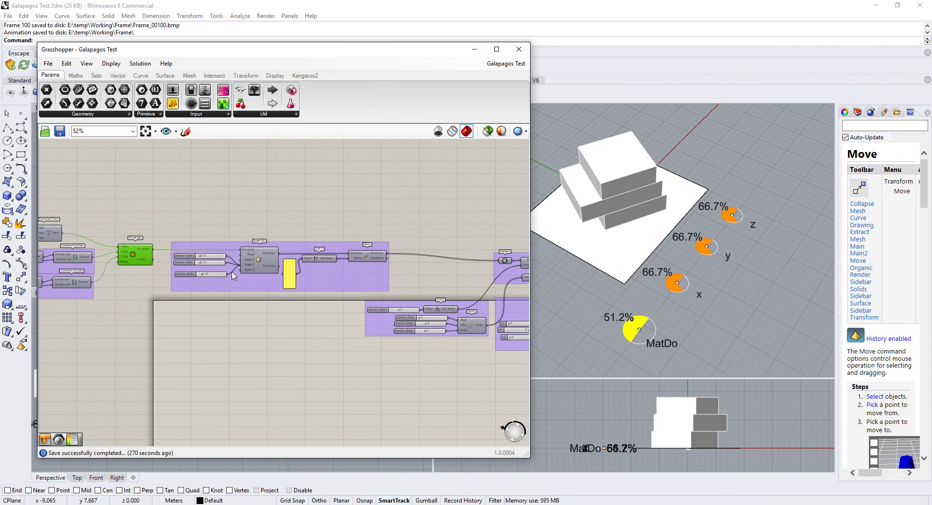
scroll(389, 298, up, 6)
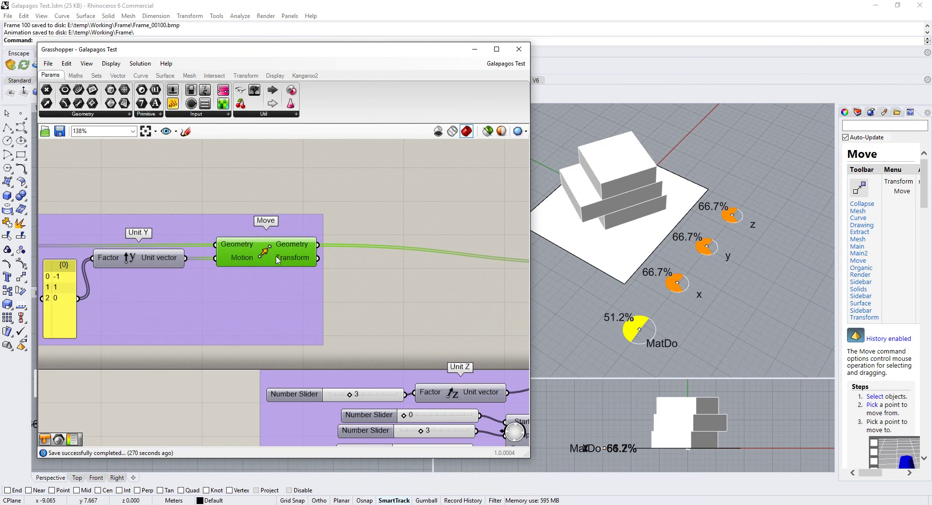
scroll(218, 290, down, 3)
scroll(491, 296, up, 3)
Examine the Extrude, Move, Rotate, Solid Union, Project and Area components that build and evaluate the stacked boxes.
click(378, 262)
scroll(279, 262, down, 3)
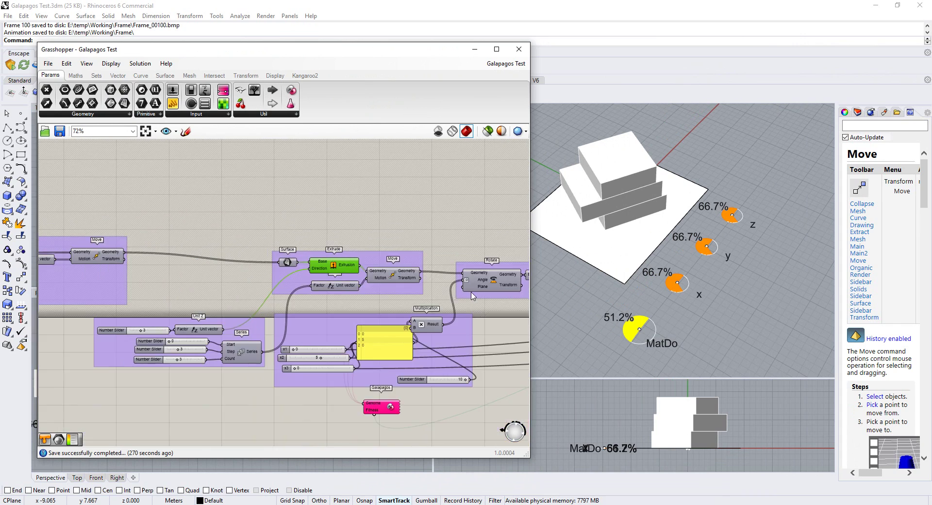
scroll(472, 296, up, 2)
scroll(470, 281, down, 2)
scroll(470, 270, up, 3)
scroll(317, 279, down, 4)
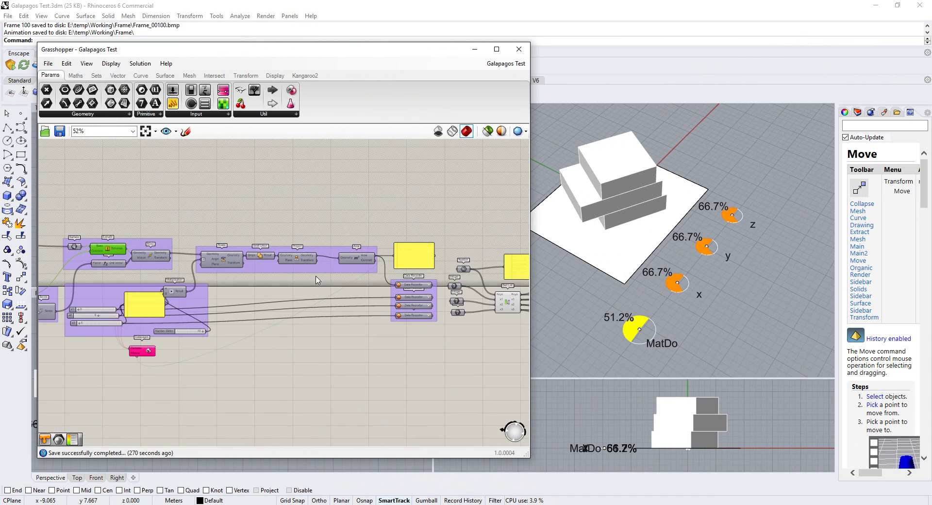
scroll(317, 280, up, 3)
scroll(131, 237, up, 2)
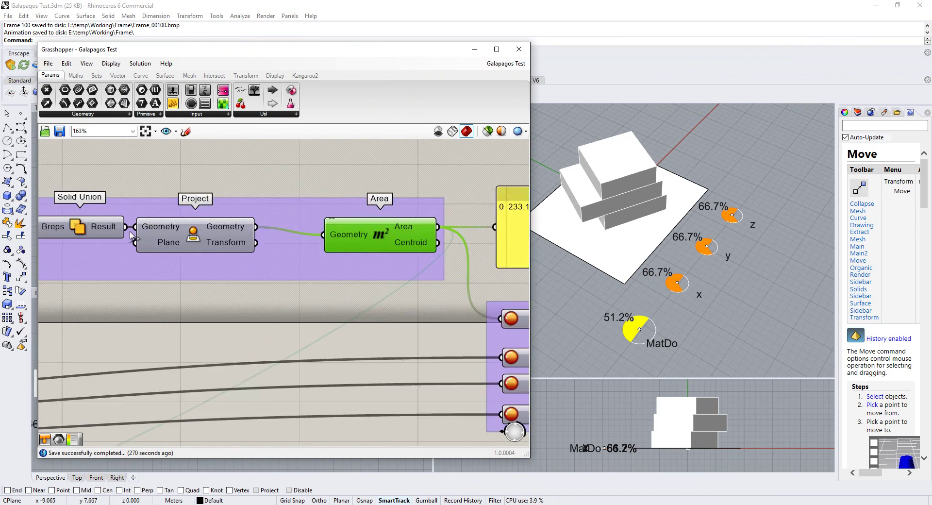
scroll(131, 234, up, 2)
Turn on the preview of the Project component and inspect the boxes' projected footprint on the base plane.
click(194, 235)
scroll(386, 245, down, 4)
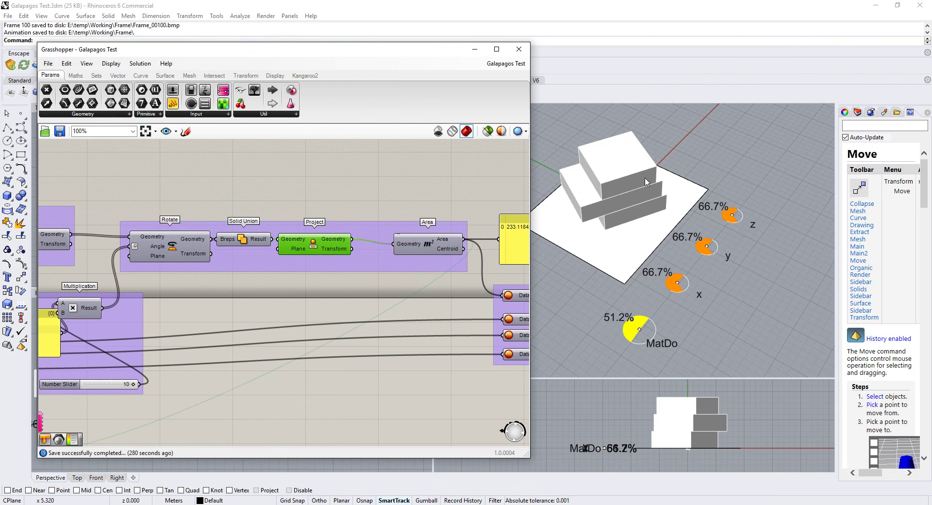
middle_click(319, 246)
click(342, 228)
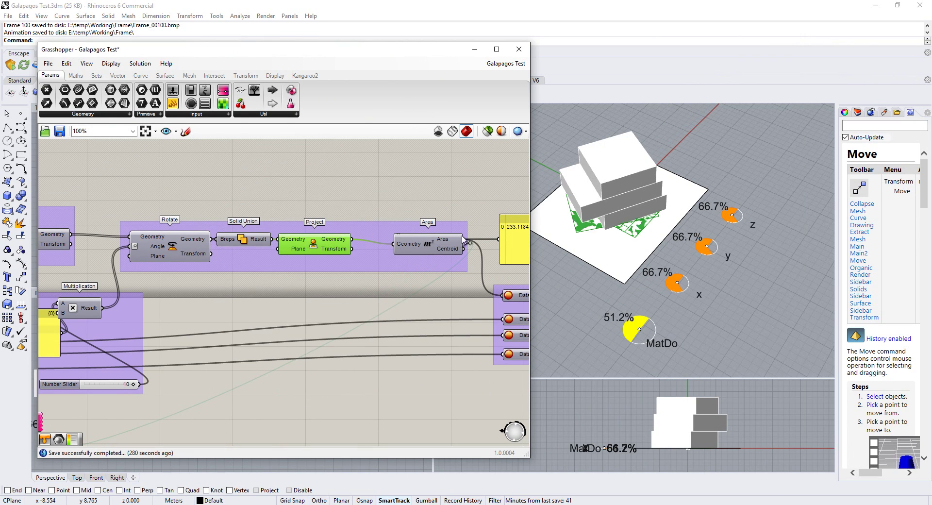
scroll(602, 241, up, 3)
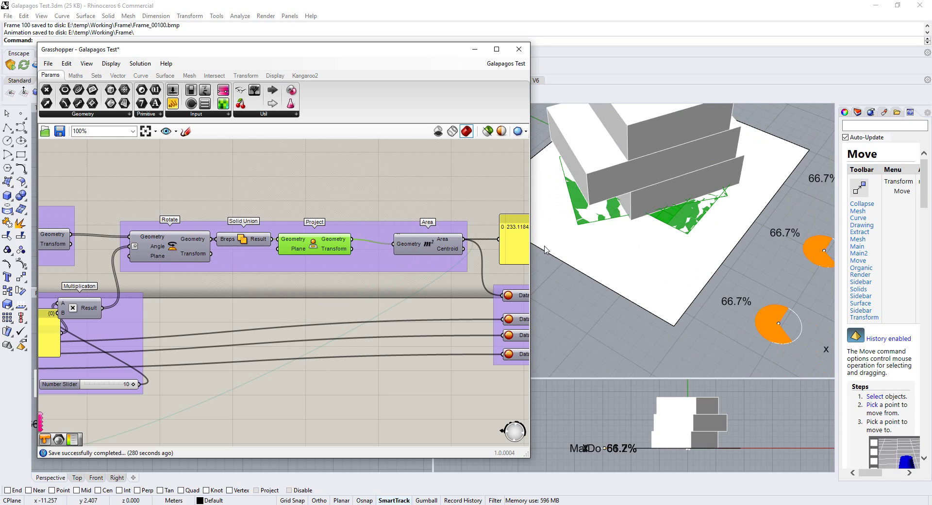
scroll(716, 168, down, 5)
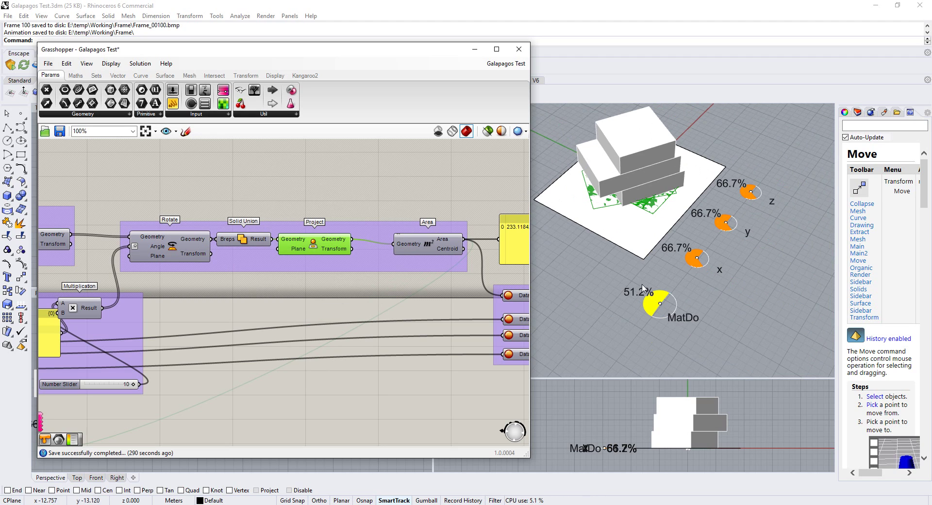
Turn off the preview of the Project component.
scroll(429, 248, up, 2)
click(430, 248)
click(267, 251)
middle_click(266, 249)
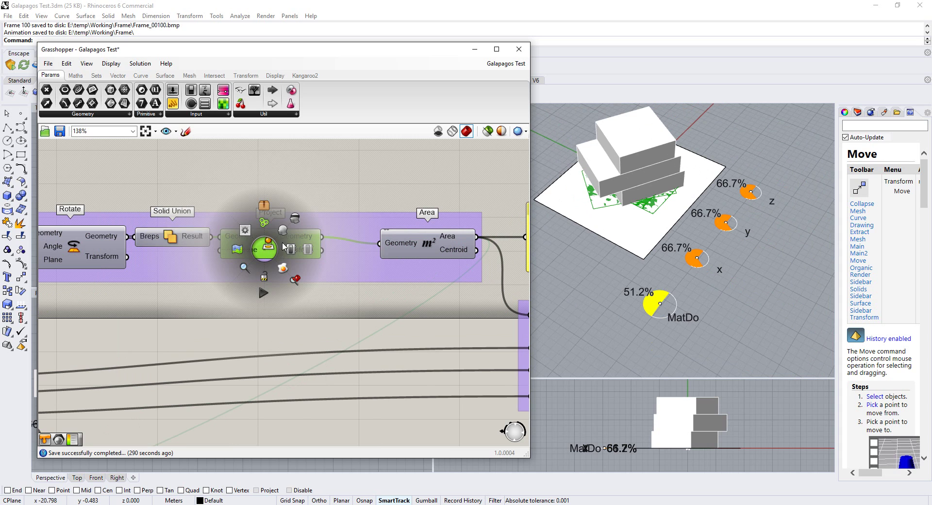
click(297, 223)
scroll(211, 226, down, 4)
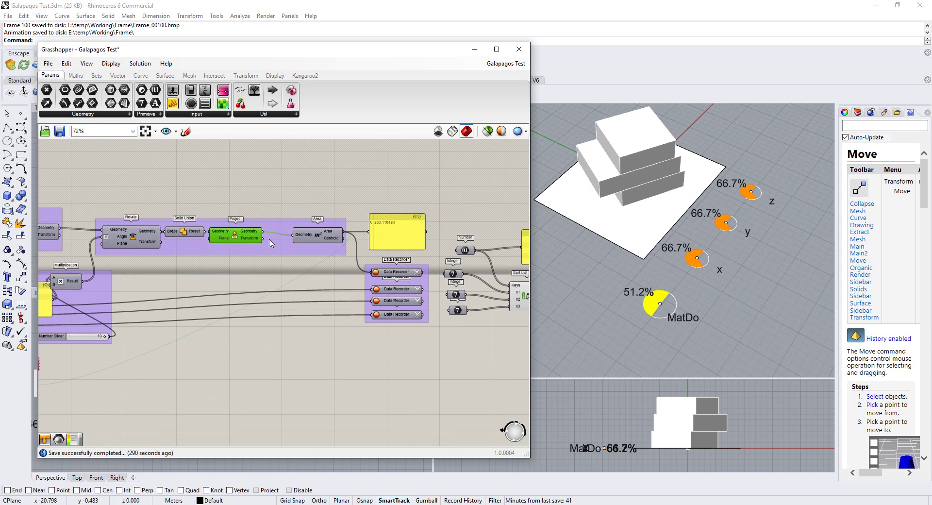
Move the panel fed by the projected footprint's Area component directly below the panel holding the base surface's area.
scroll(461, 242, up, 4)
click(309, 219)
scroll(288, 199, up, 3)
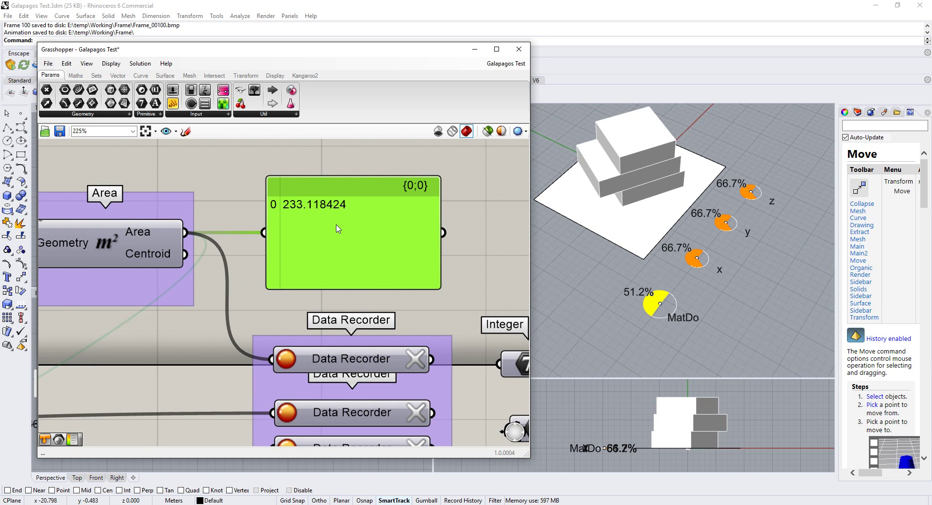
scroll(302, 219, down, 10)
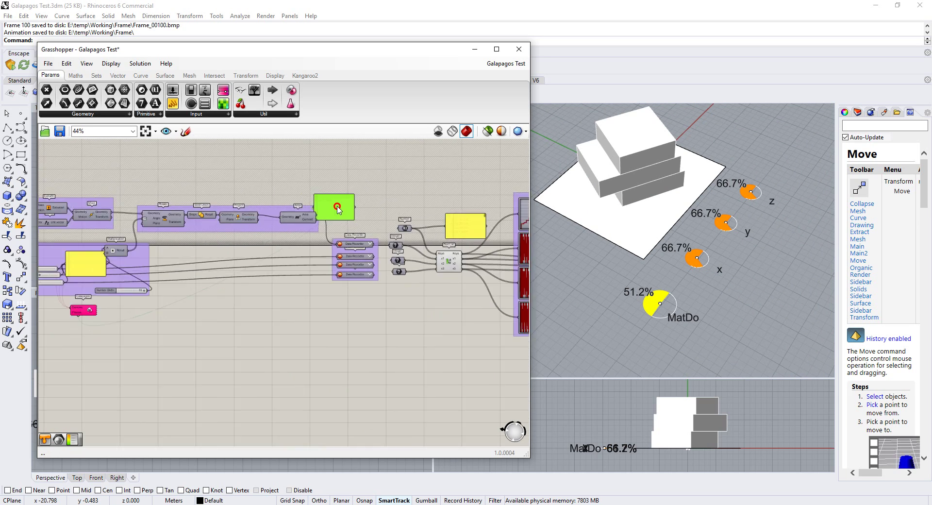
scroll(482, 265, up, 2)
drag(482, 265, 261, 360)
scroll(311, 273, down, 7)
scroll(507, 294, up, 5)
scroll(426, 380, up, 5)
scroll(242, 330, down, 5)
scroll(406, 306, up, 3)
scroll(406, 305, up, 1)
scroll(365, 427, up, 6)
scroll(226, 315, down, 3)
scroll(261, 363, up, 3)
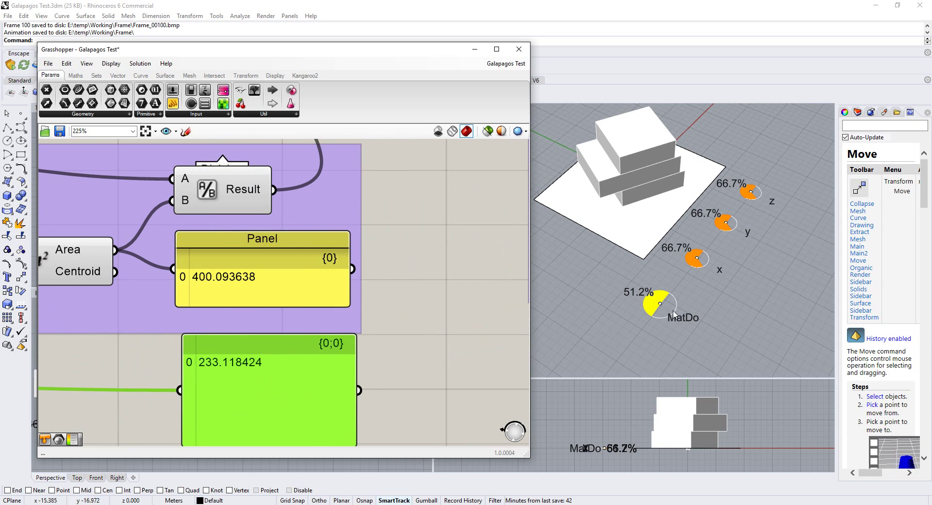
Move both area panels together beside the red-circled number slider and remove them from their group.
scroll(316, 348, down, 3)
click(325, 300)
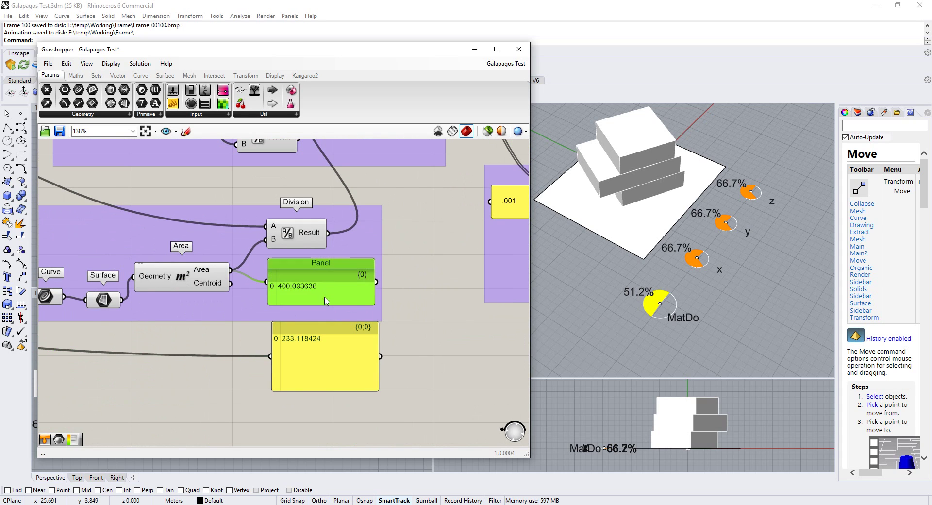
shift+click(339, 356)
drag(352, 289, 181, 309)
scroll(408, 310, down, 5)
scroll(315, 331, down, 2)
scroll(168, 320, up, 4)
right_click(289, 283)
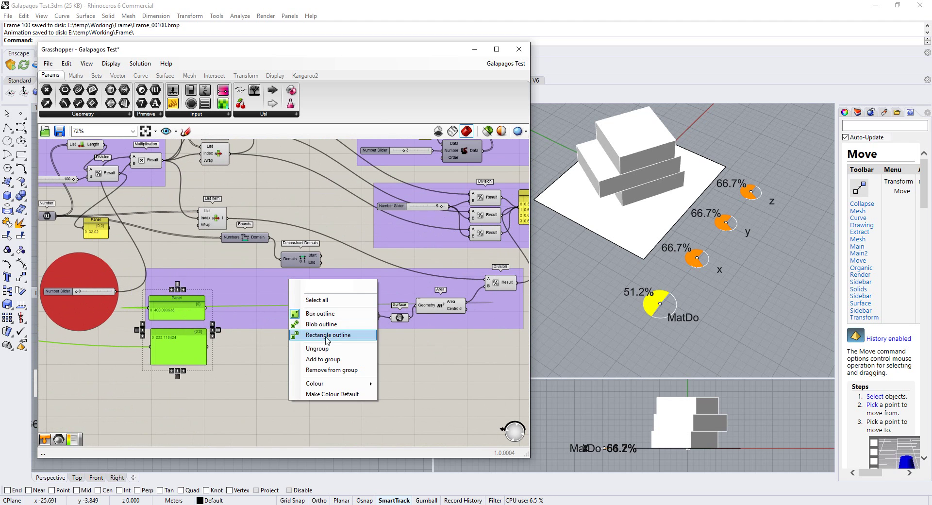
click(331, 370)
Set the red-circled number slider to 14, then raise it slightly to cycle through other box arrangements.
scroll(68, 298, up, 5)
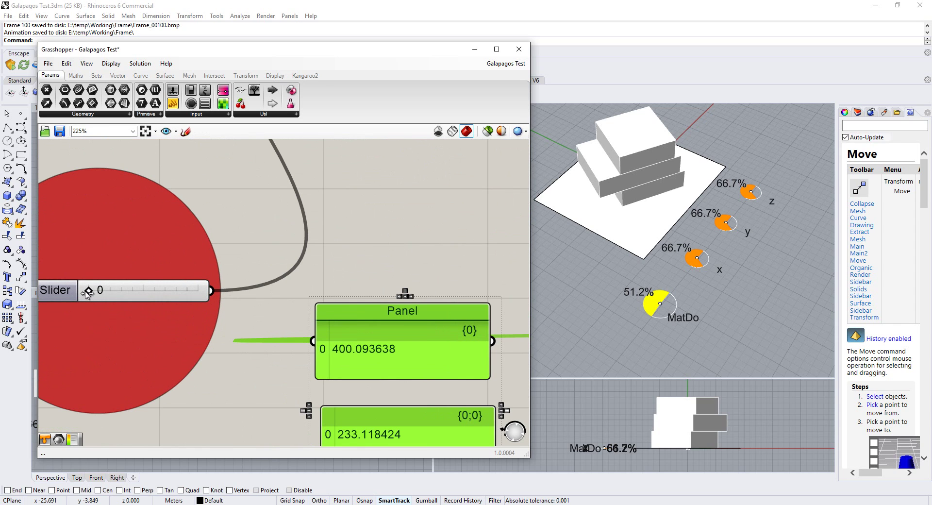
drag(86, 290, 102, 290)
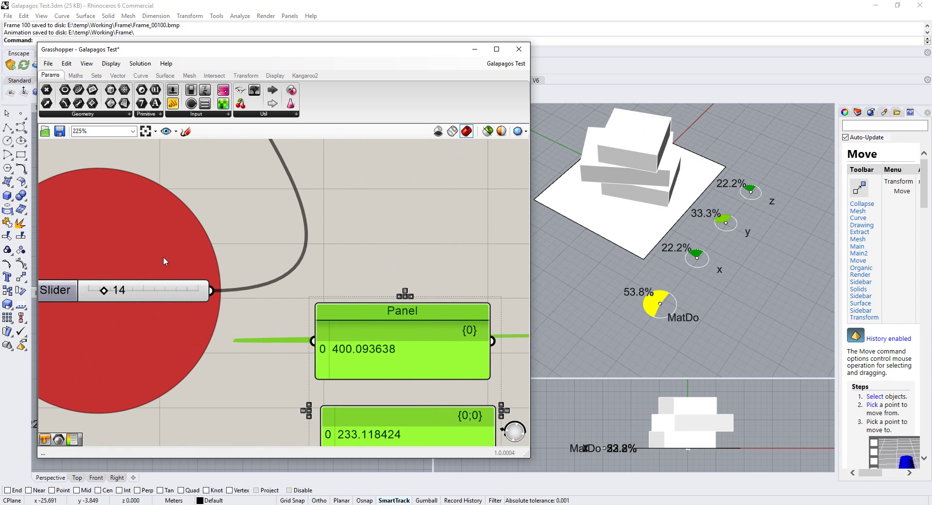
scroll(164, 261, down, 2)
scroll(182, 373, down, 1)
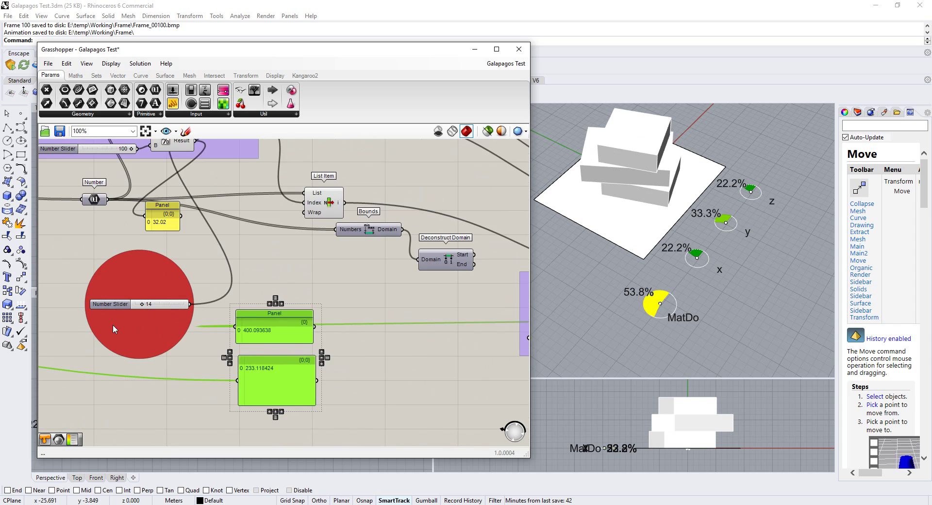
scroll(114, 327, up, 2)
mouse_move(138, 294)
mouse_down()
mouse_move(154, 293)
mouse_move(140, 294)
mouse_up()
scroll(167, 316, down, 7)
click(284, 399)
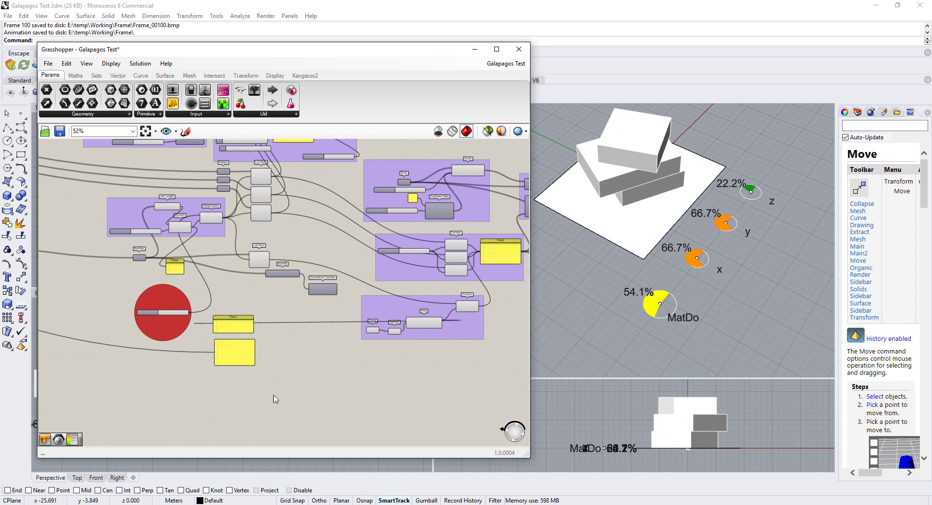
Examine the Curve, Surface, Area and Division components in the group that calculates the footprint-to-base area ratio.
scroll(420, 344, up, 5)
scroll(350, 332, down, 2)
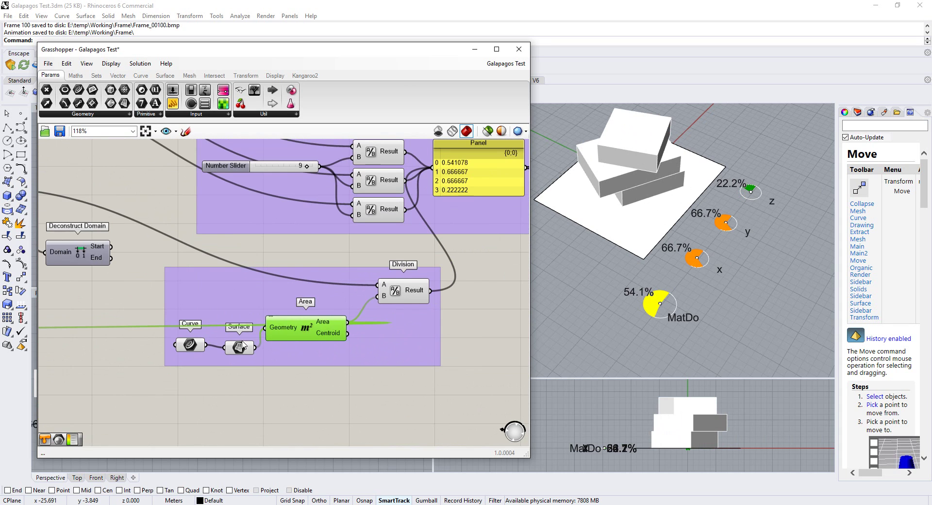
scroll(351, 332, up, 2)
scroll(351, 332, down, 5)
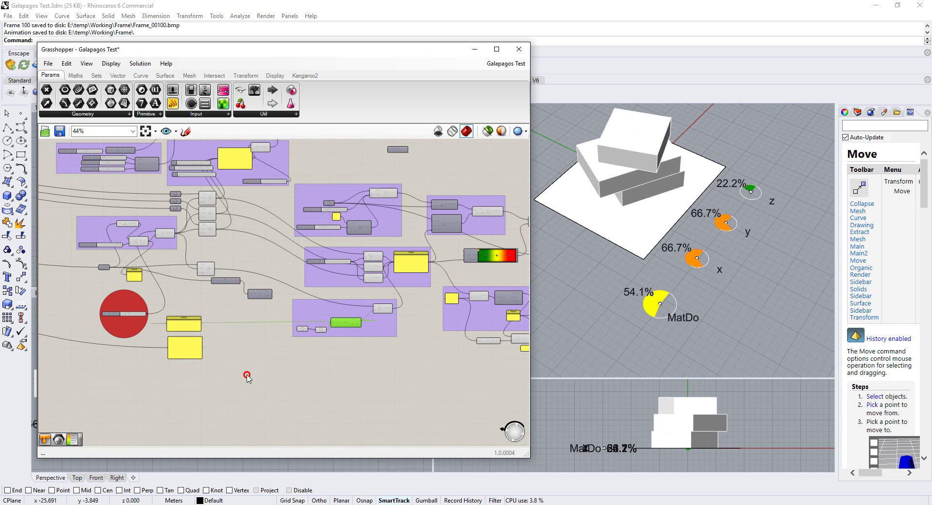
Move the lower area panel from beside the red-circled slider back to its source Area component near the Data Recorders.
scroll(185, 349, down, 4)
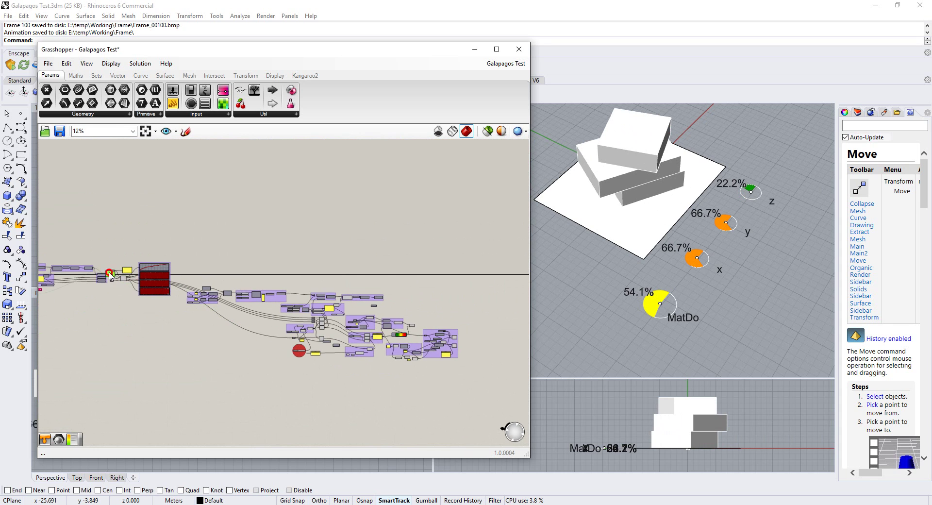
scroll(111, 275, up, 7)
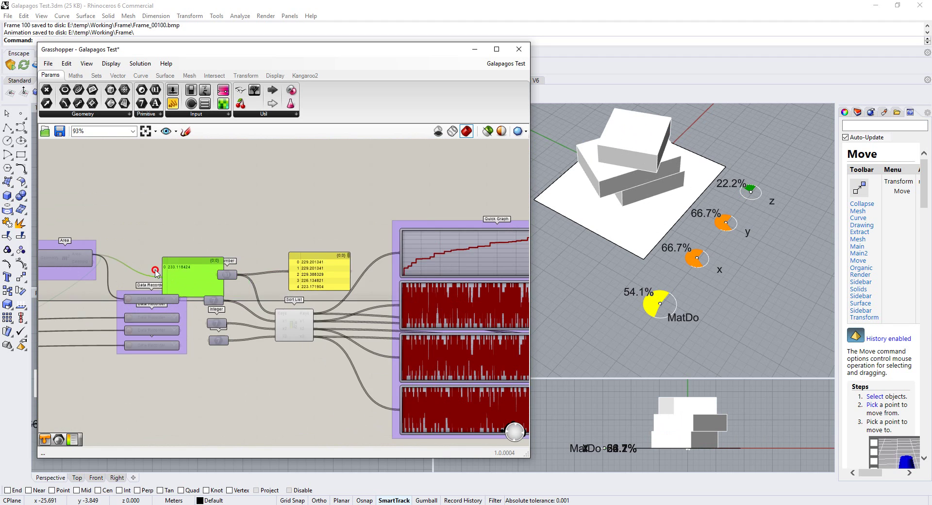
scroll(196, 261, down, 7)
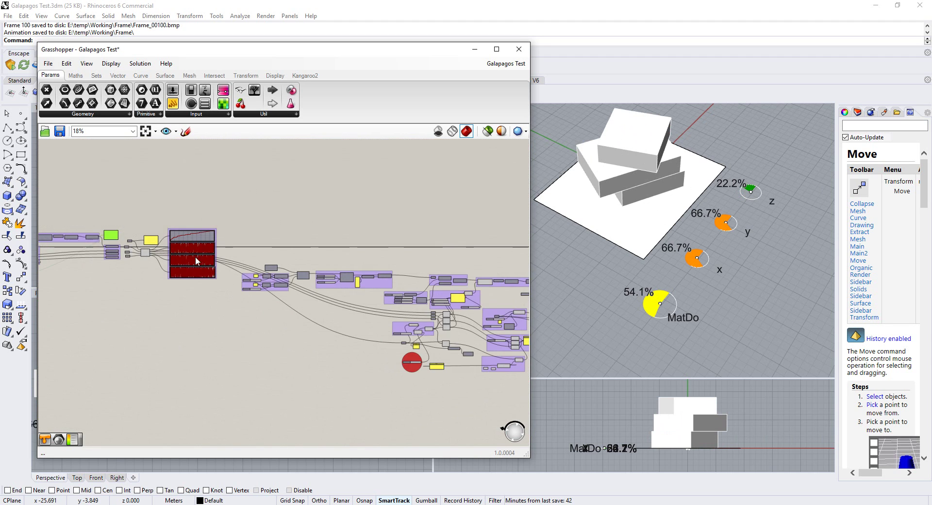
Examine the groups that handle the box rotation, the circular percentage gauges and their text labels.
scroll(196, 258, down, 1)
scroll(417, 299, up, 8)
click(349, 252)
scroll(191, 199, down, 4)
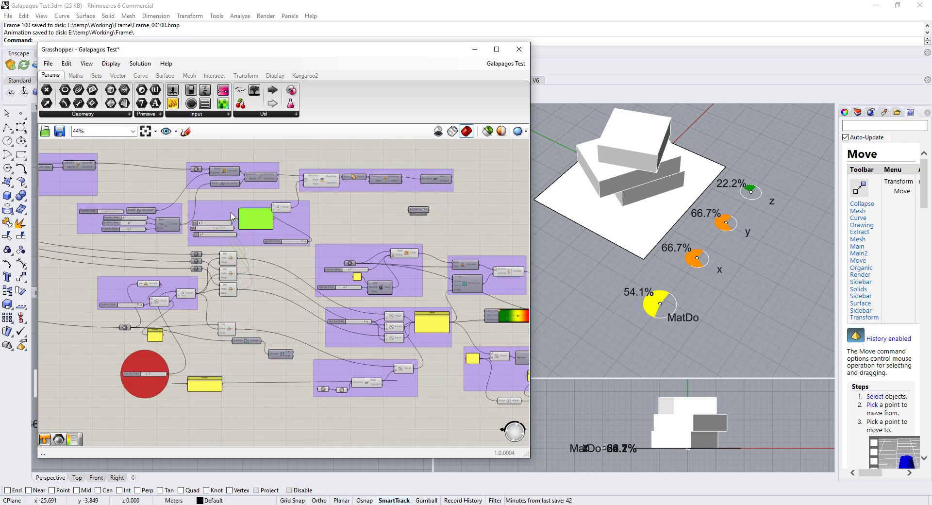
scroll(231, 214, down, 3)
scroll(347, 271, up, 7)
scroll(230, 278, down, 7)
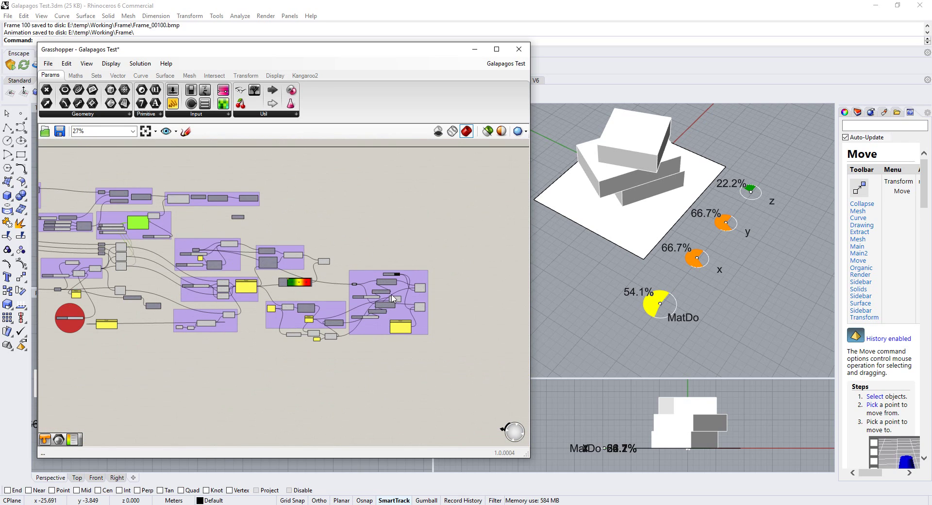
scroll(392, 298, up, 8)
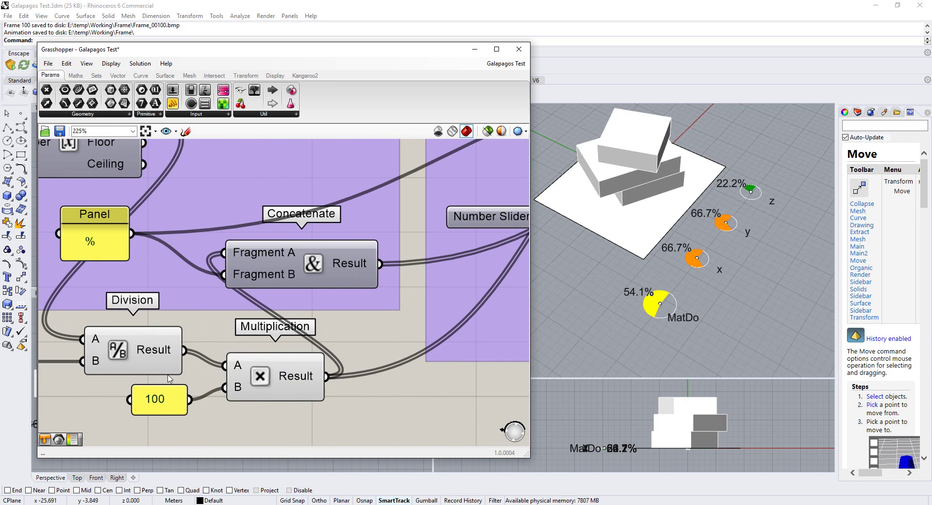
scroll(299, 381, down, 5)
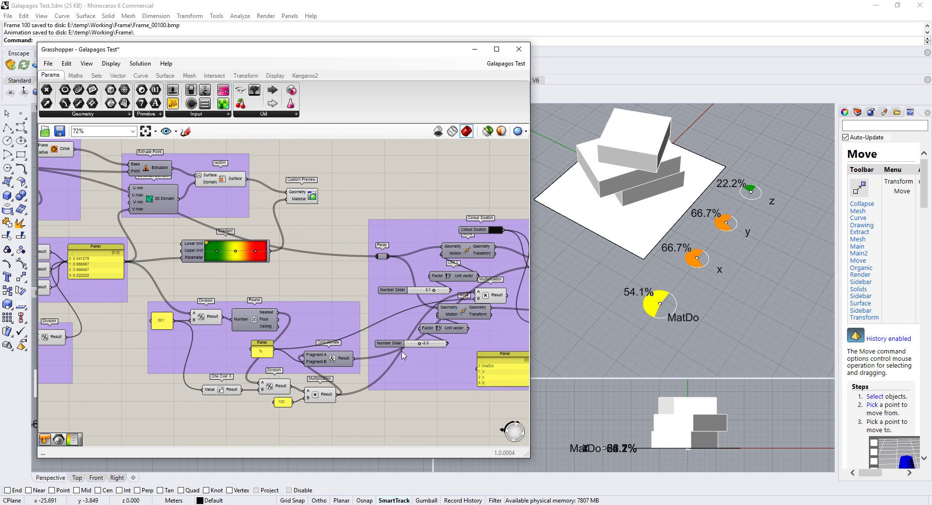
scroll(391, 394, down, 1)
scroll(374, 307, down, 1)
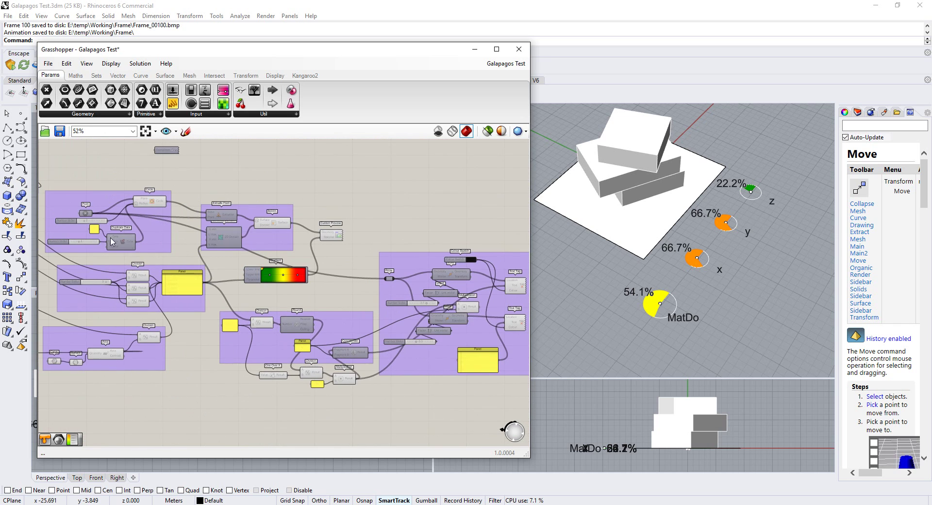
scroll(85, 227, up, 5)
scroll(357, 301, down, 4)
scroll(232, 258, up, 3)
scroll(206, 231, down, 2)
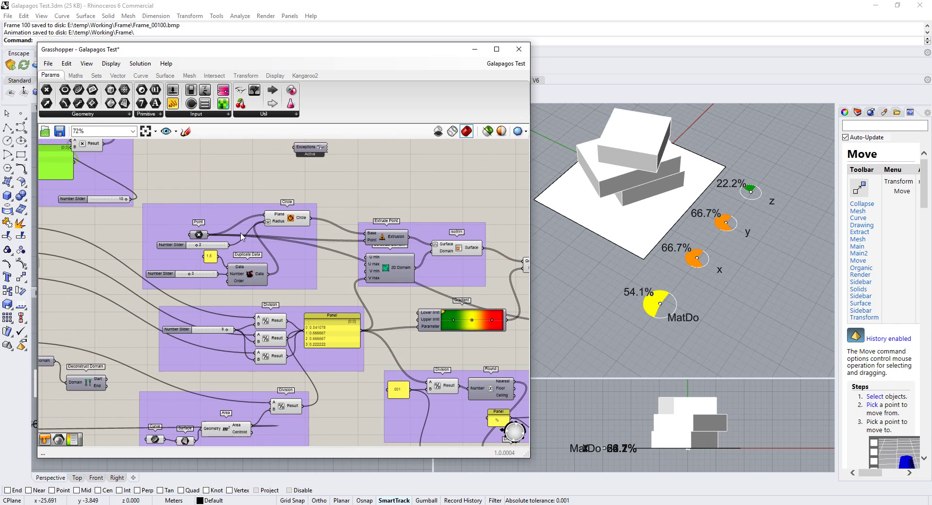
scroll(379, 241, up, 3)
scroll(467, 301, down, 6)
scroll(346, 205, up, 3)
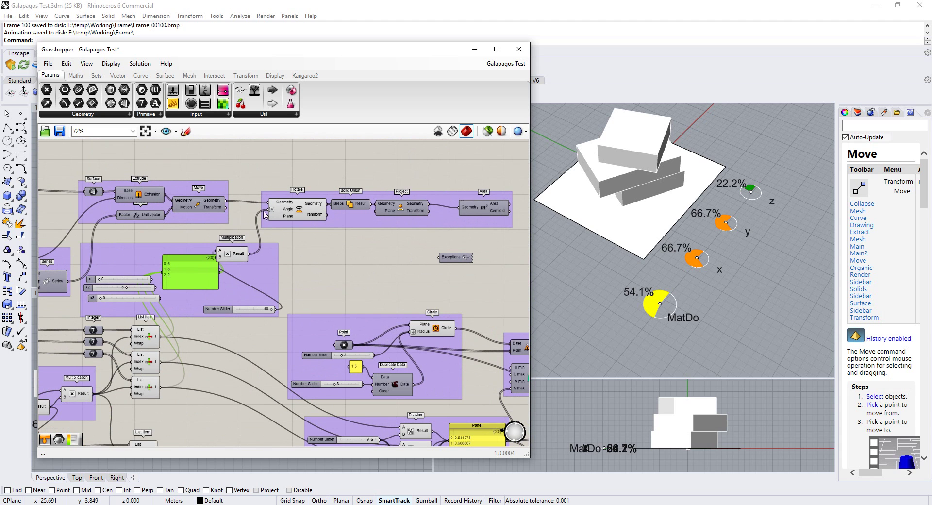
Add a Panel beside the Area component that follows Project and wire the Area output into it.
click(498, 208)
scroll(445, 217, down, 4)
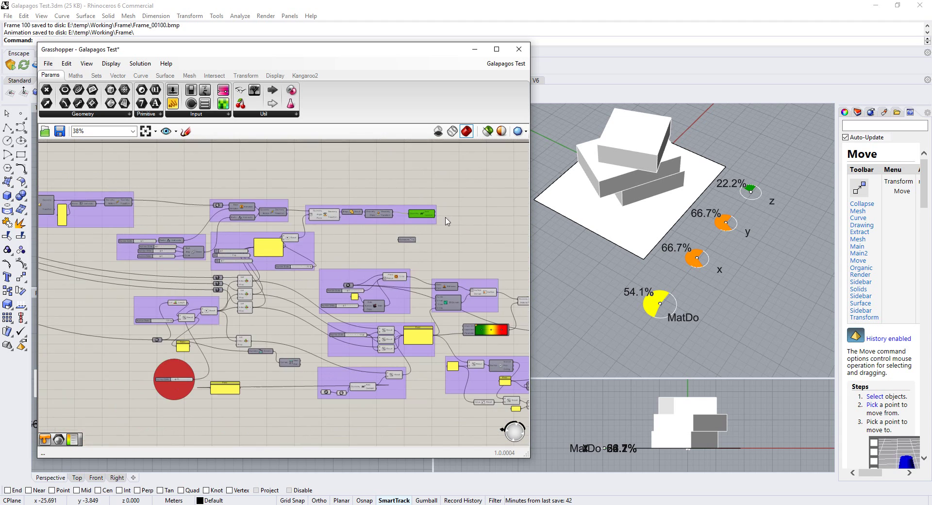
scroll(445, 216, up, 7)
click(438, 198)
double_click(433, 234)
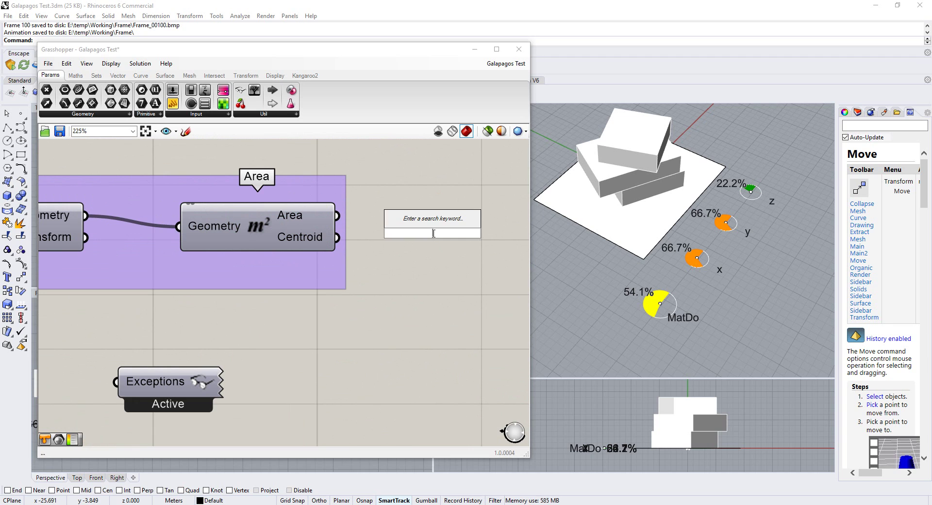
text(Panel)
key(Return)
drag(422, 236, 462, 219)
drag(338, 215, 381, 212)
Move the new panel beside the red-circled slider, above the base surface's area panel, and rename it Dien tich xay dung.
scroll(422, 230, down, 6)
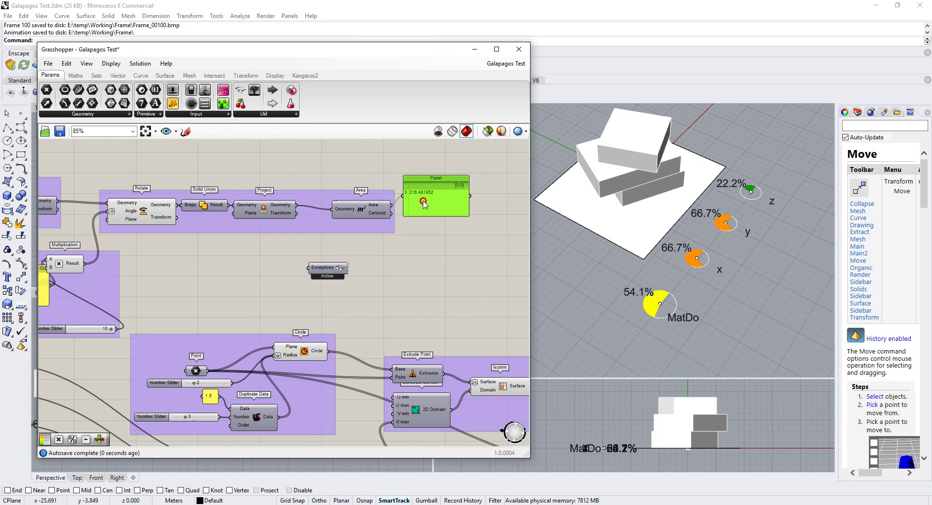
scroll(416, 230, up, 6)
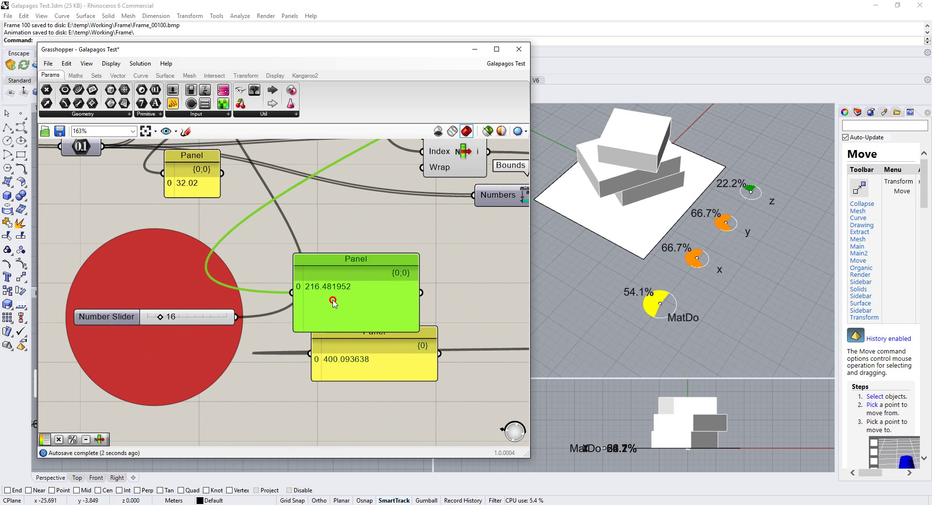
right_click(356, 250)
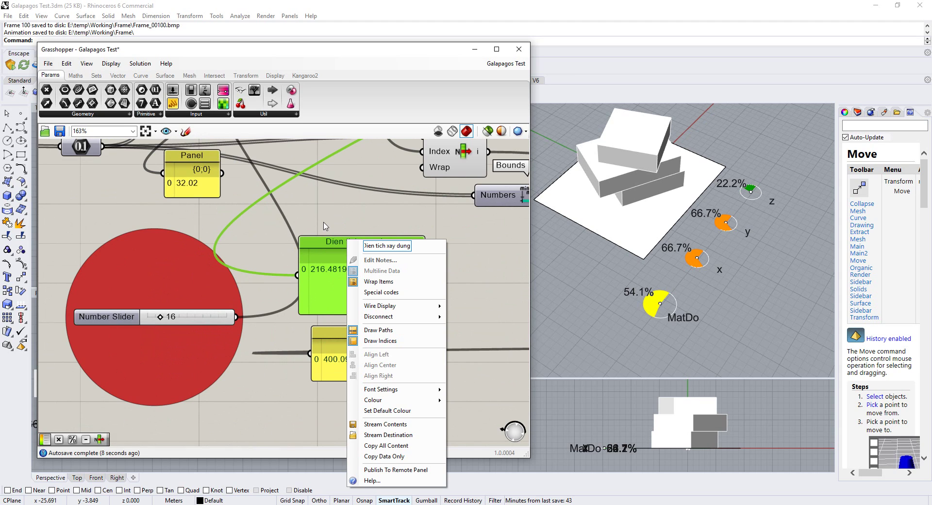
click(343, 227)
Rename the panel holding the base surface's area as Dien tich khu dat.
click(365, 349)
right_click(365, 349)
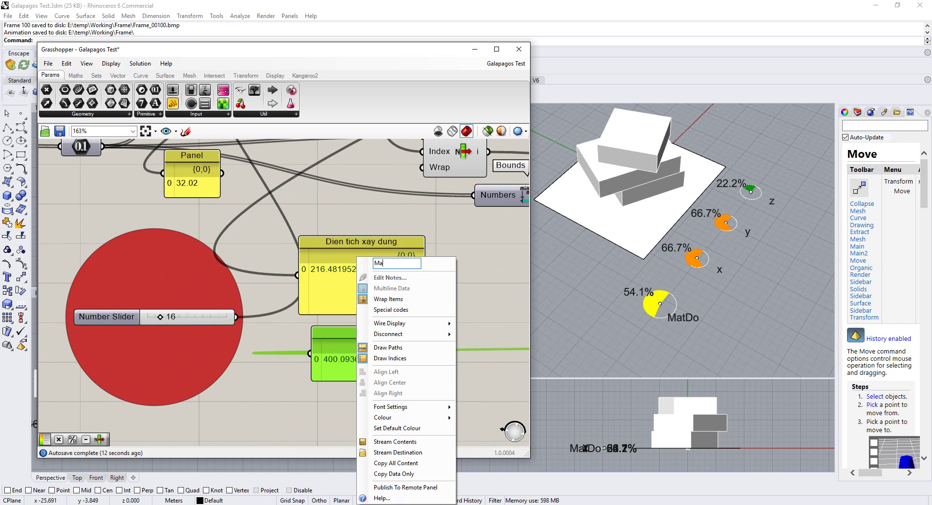
text(Mat do)
key(BackSpace)
key(BackSpace)
key(BackSpace)
key(BackSpace)
key(BackSpace)
key(BackSpace)
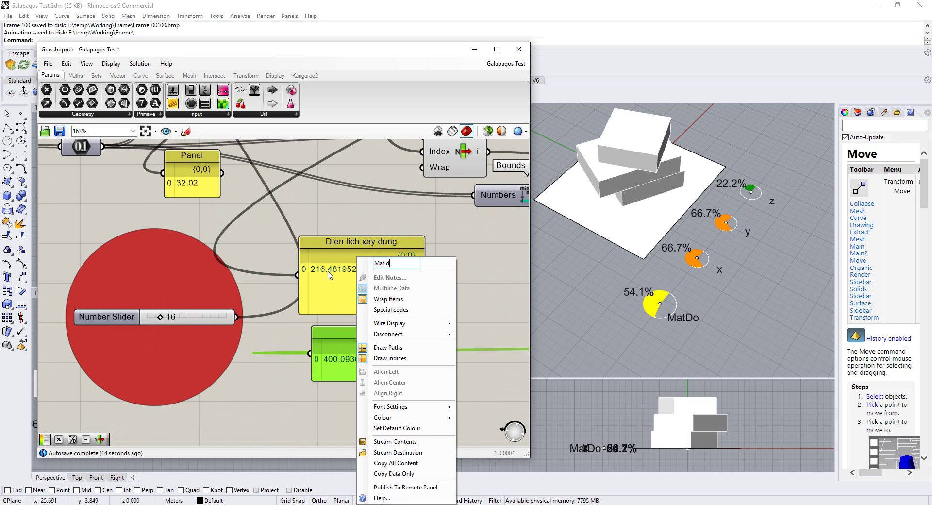
text(Dien tich khu dat)
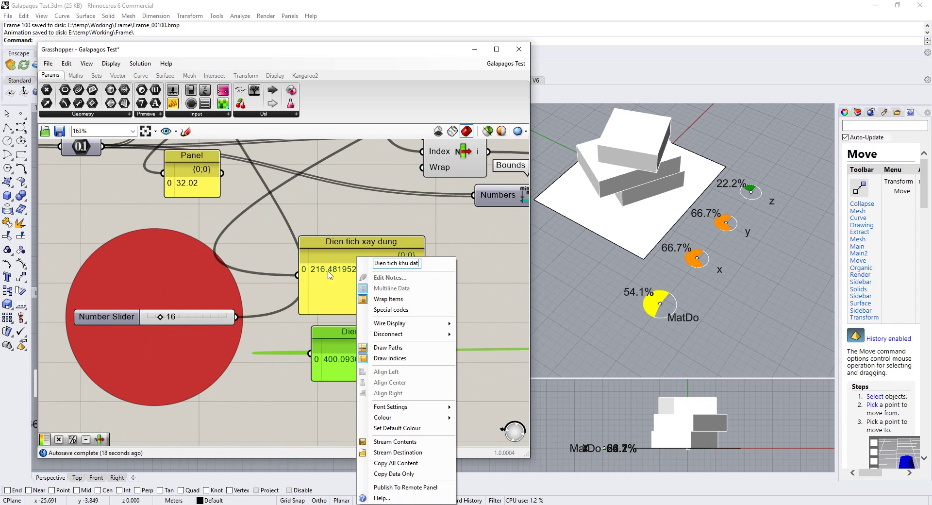
key(Return)
Set the red-circled number slider to 39 and then to 0 to compare the box arrangements and building areas.
scroll(140, 335, up, 3)
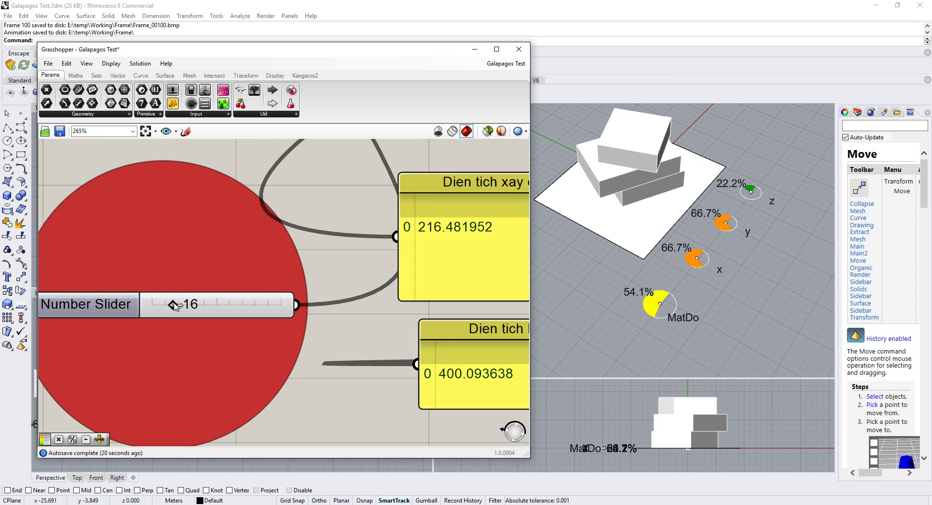
drag(172, 304, 202, 304)
scroll(155, 305, down, 2)
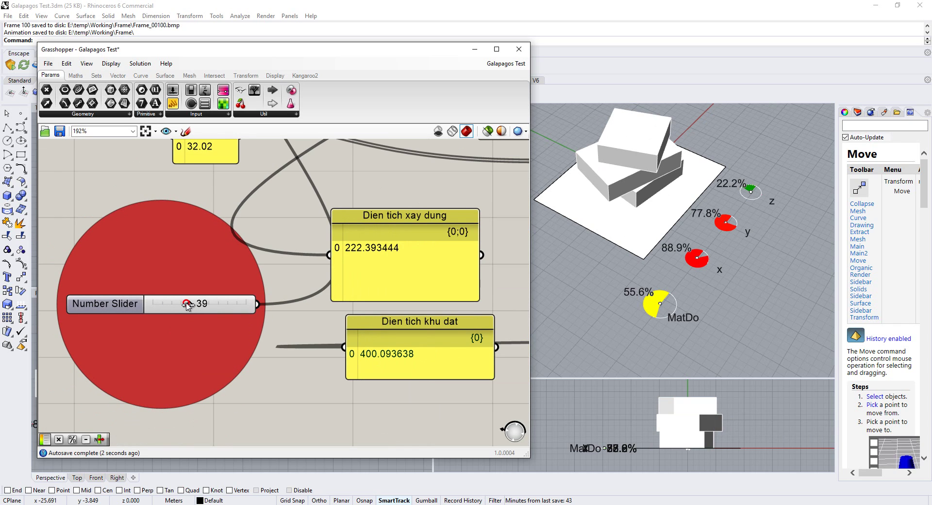
drag(189, 305, 140, 309)
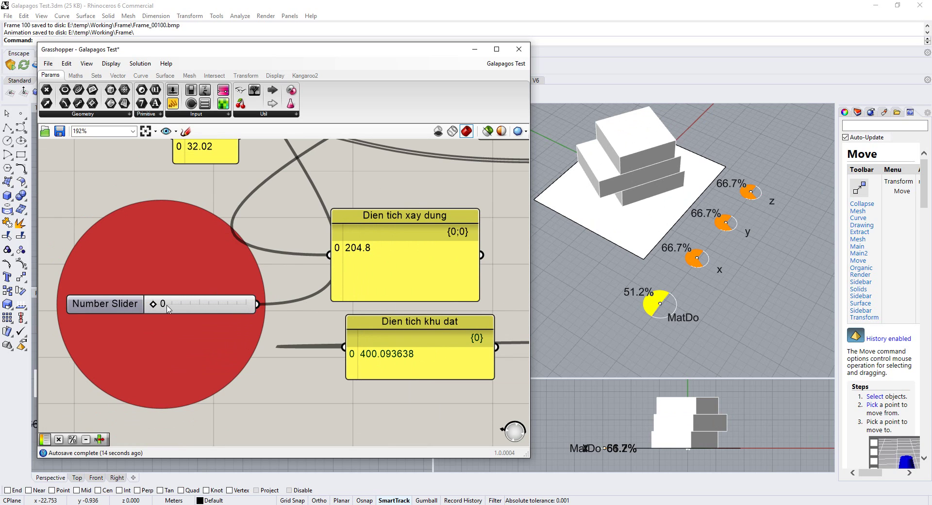
mouse_move(156, 304)
mouse_down()
mouse_move(246, 304)
mouse_move(151, 306)
mouse_up()
Examine the List Length output and the Division result in the group that scales the slider's option index.
scroll(214, 374, down, 3)
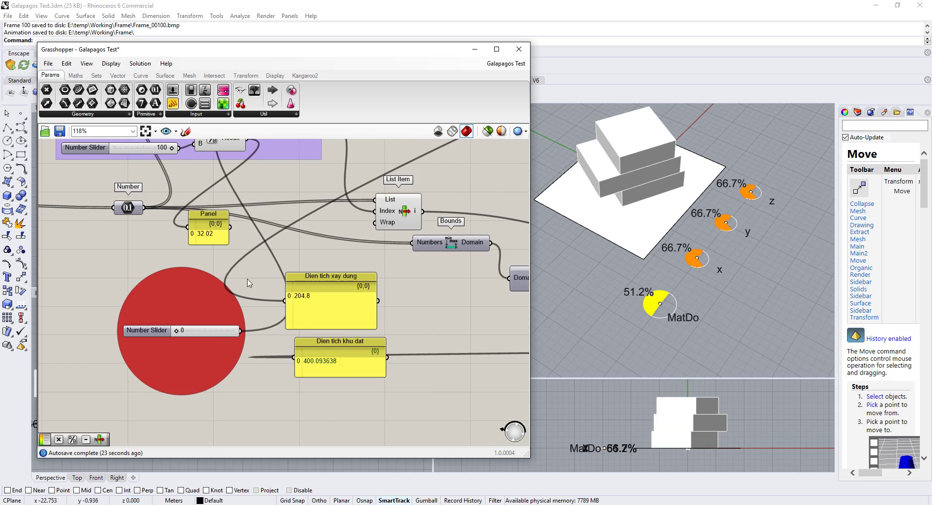
scroll(323, 351, down, 4)
scroll(257, 230, up, 8)
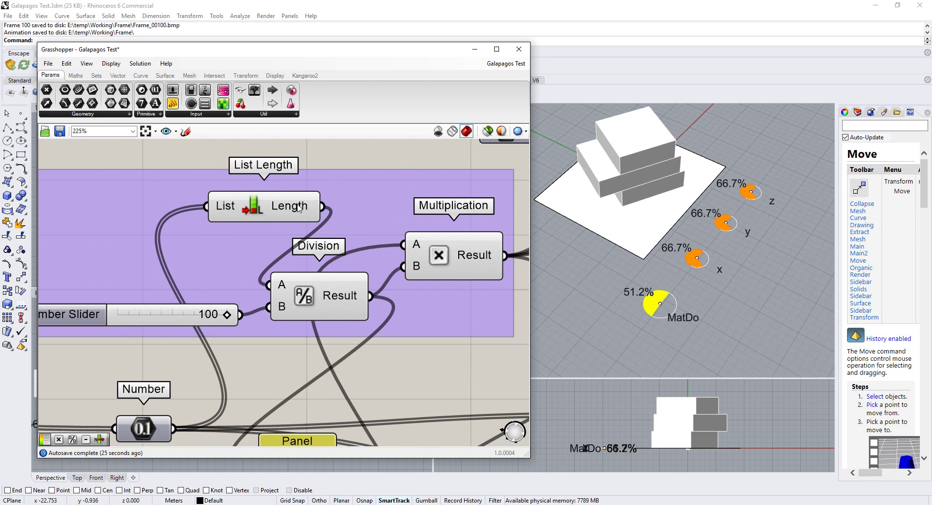
mouse_move(299, 207)
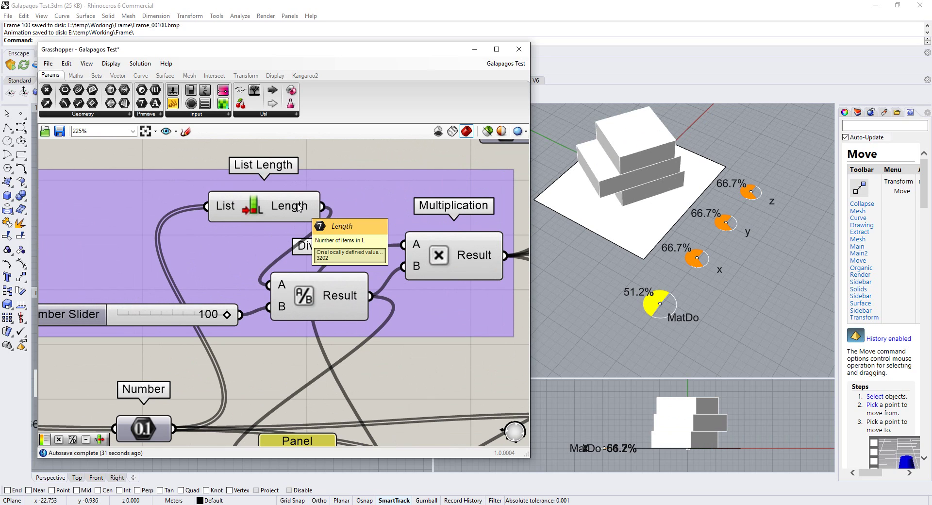
scroll(193, 278, down, 3)
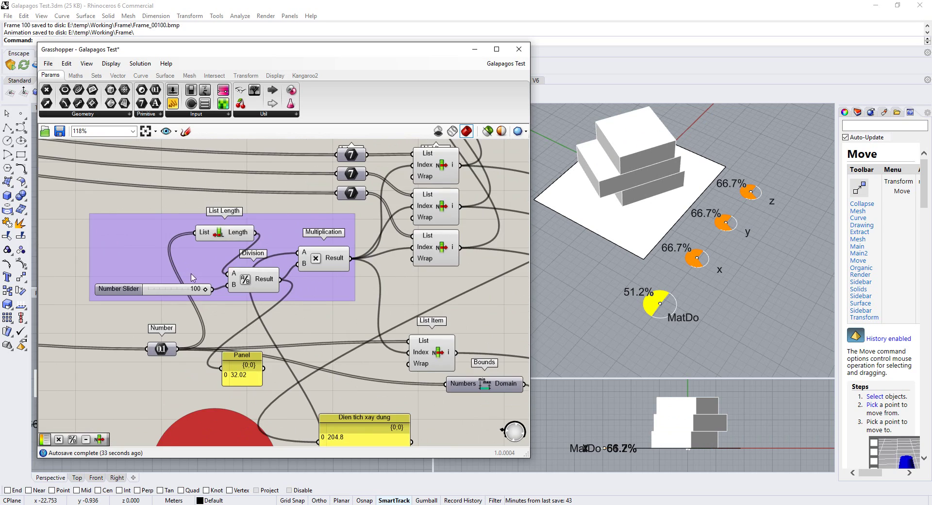
scroll(210, 258, down, 4)
scroll(229, 383, up, 9)
scroll(219, 395, down, 6)
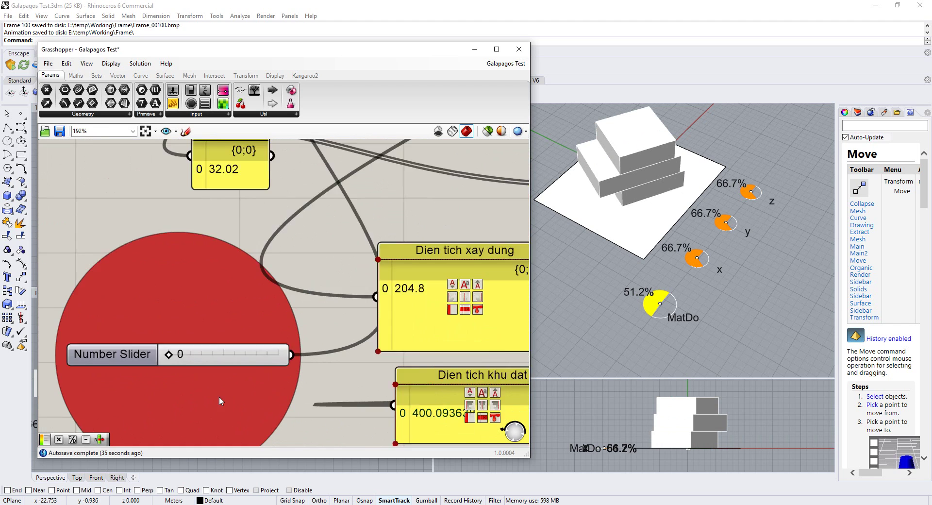
scroll(235, 175, up, 5)
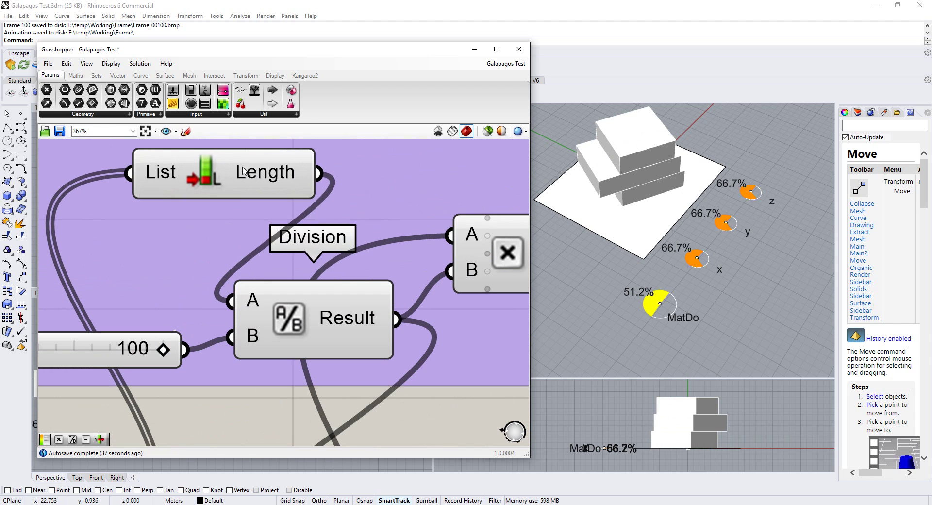
mouse_move(266, 175)
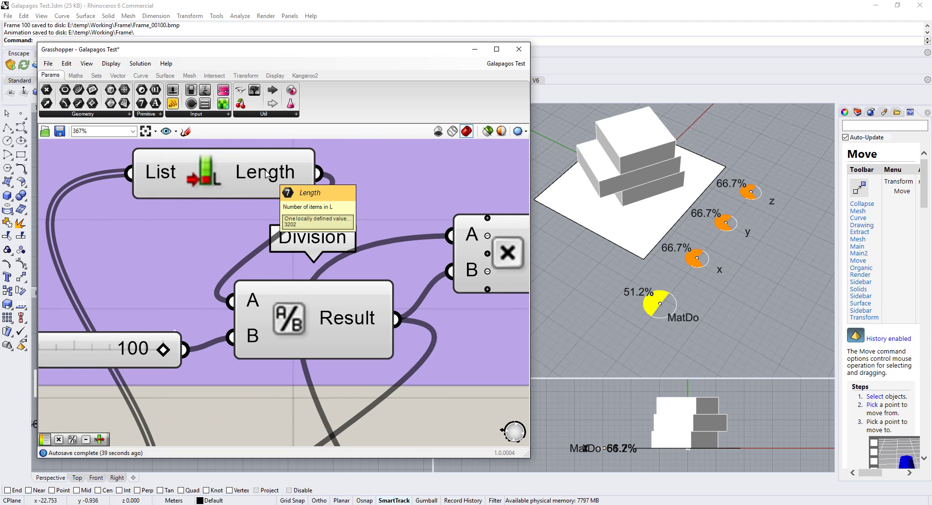
mouse_move(352, 324)
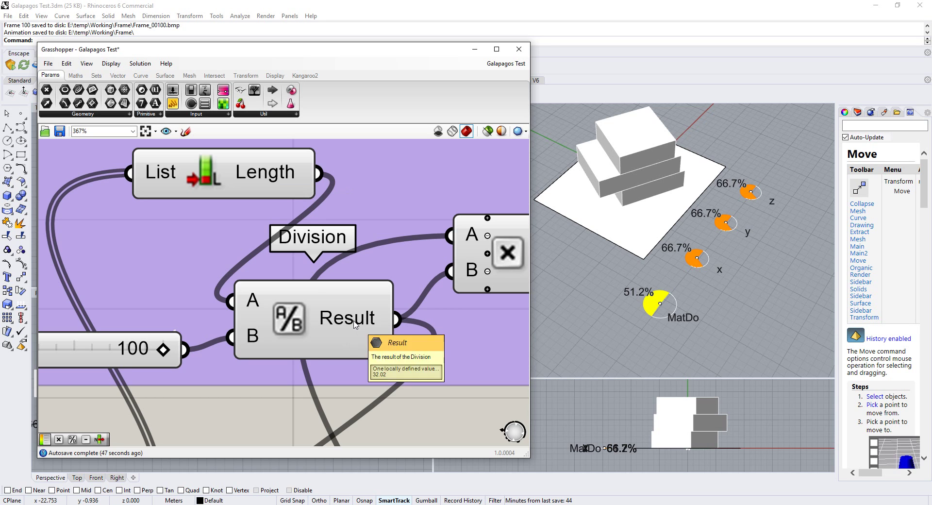
scroll(313, 275, down, 3)
scroll(327, 284, up, 4)
scroll(294, 270, down, 10)
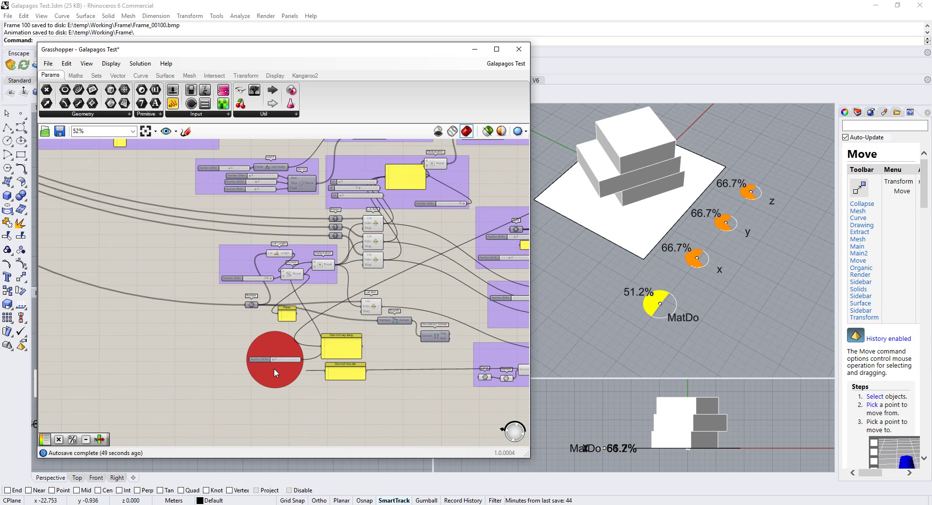
Set the red-circled number slider to 91 to show a box arrangement near the end of the ranking.
scroll(274, 369, up, 7)
scroll(283, 346, up, 2)
drag(255, 314, 393, 316)
scroll(300, 321, down, 5)
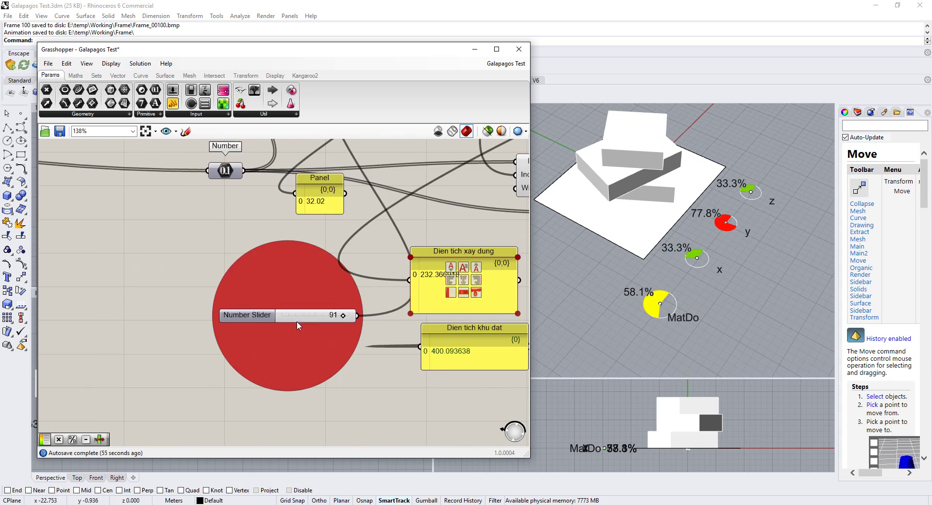
Examine how the List Length, Division and Multiplication group feeds the index inputs of the List Item components.
scroll(373, 301, up, 3)
scroll(288, 330, down, 3)
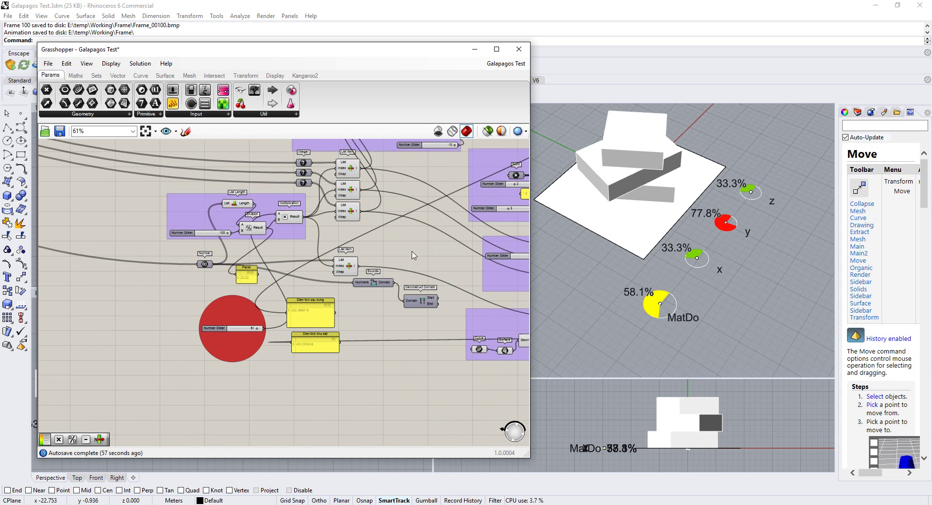
scroll(420, 244, up, 3)
scroll(146, 350, down, 4)
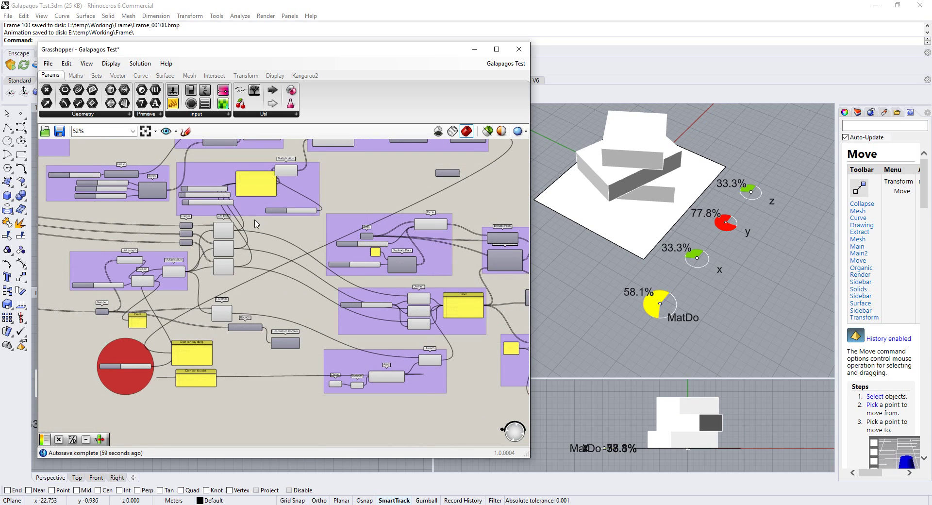
scroll(254, 220, up, 2)
scroll(87, 288, up, 7)
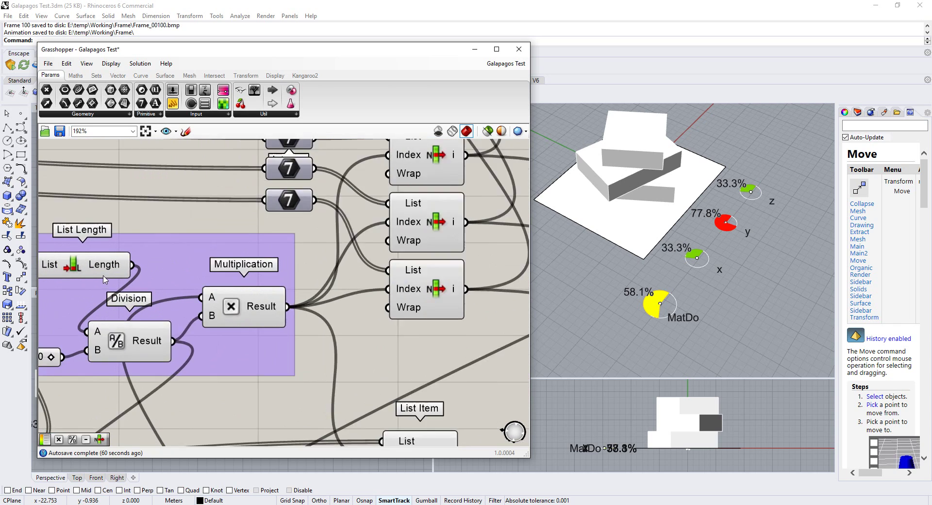
mouse_move(119, 262)
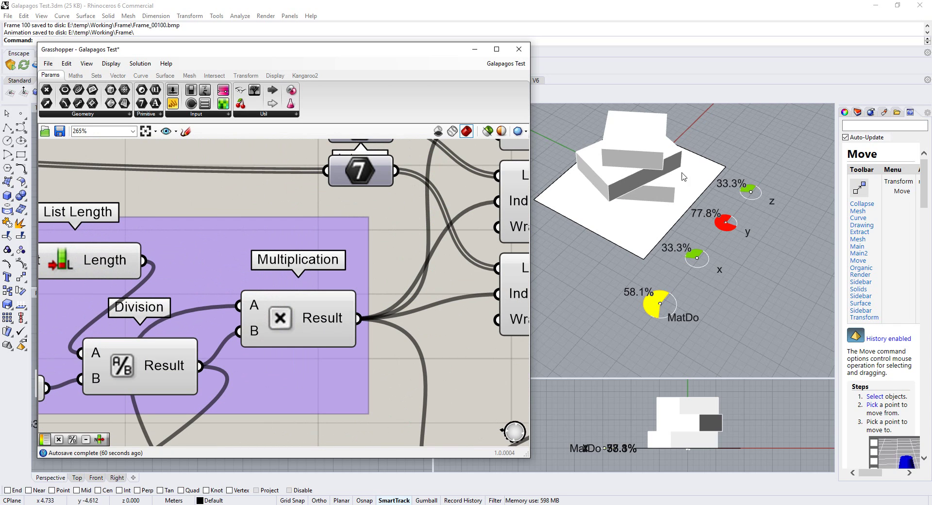
Move the Multiplication component that feeds the Rotate angle clear of the yellow panel beside it.
scroll(102, 308, down, 8)
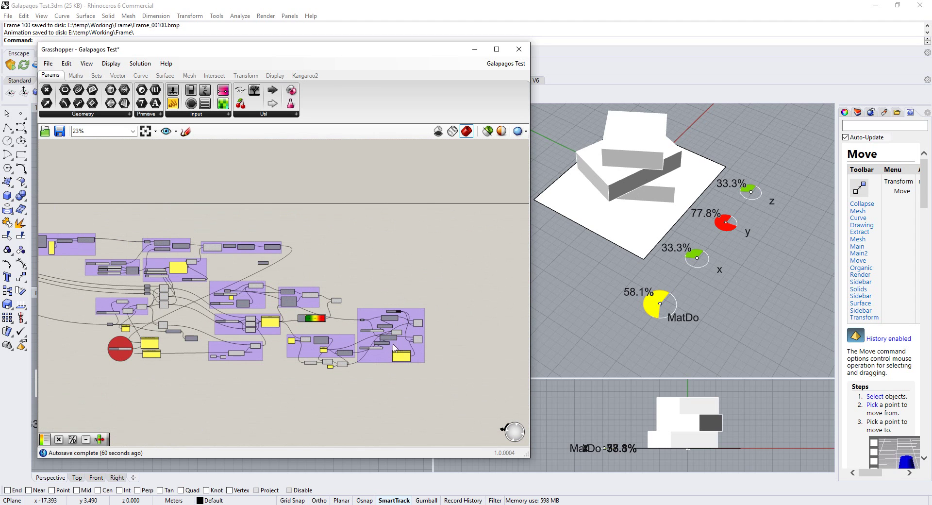
scroll(184, 255, up, 7)
click(271, 298)
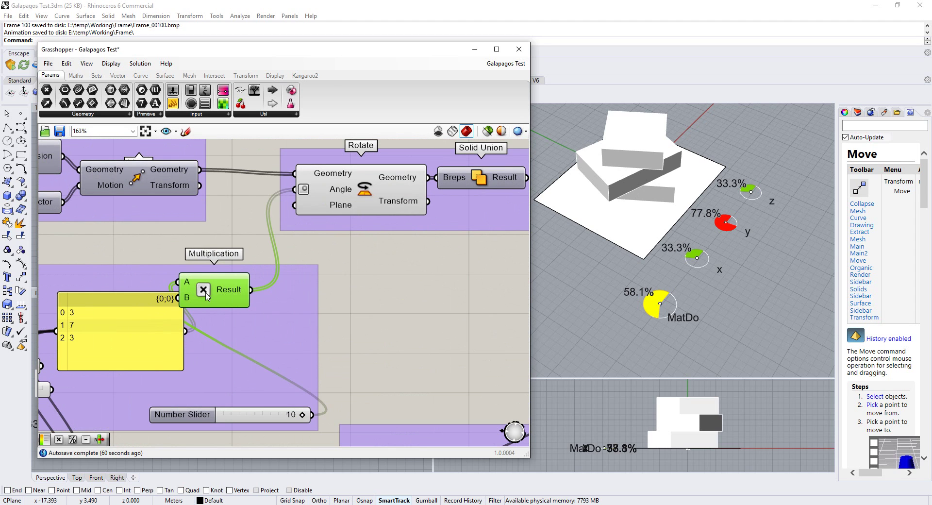
mouse_move(269, 296)
mouse_down()
mouse_move(286, 307)
mouse_move(287, 291)
mouse_up()
scroll(353, 276, down, 3)
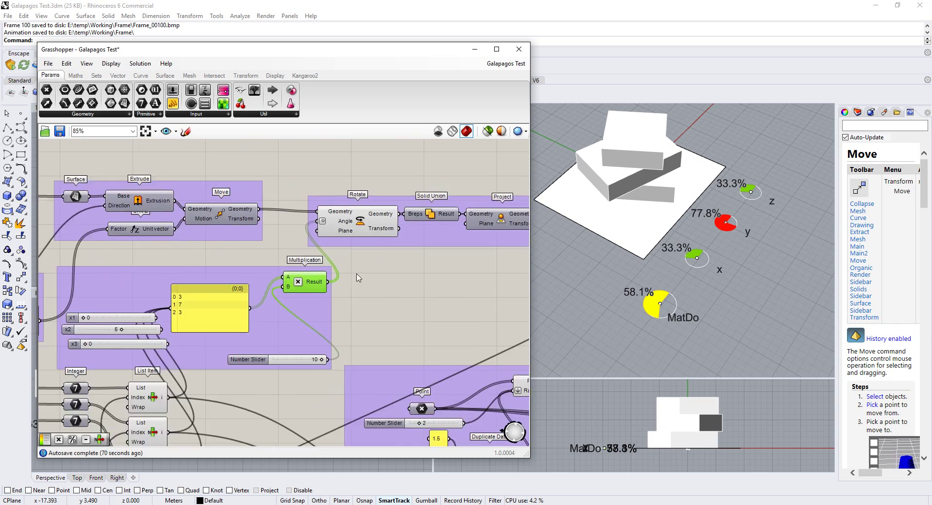
Line up the x1, x2 and x3 number sliders in an even stack beside the yellow panel.
scroll(59, 313, up, 5)
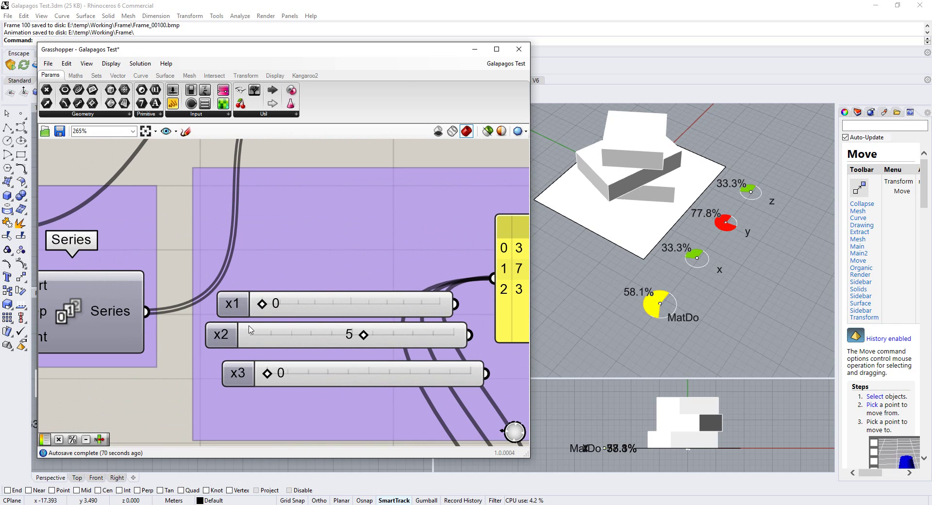
drag(320, 304, 312, 294)
drag(300, 335, 305, 330)
drag(332, 377, 315, 365)
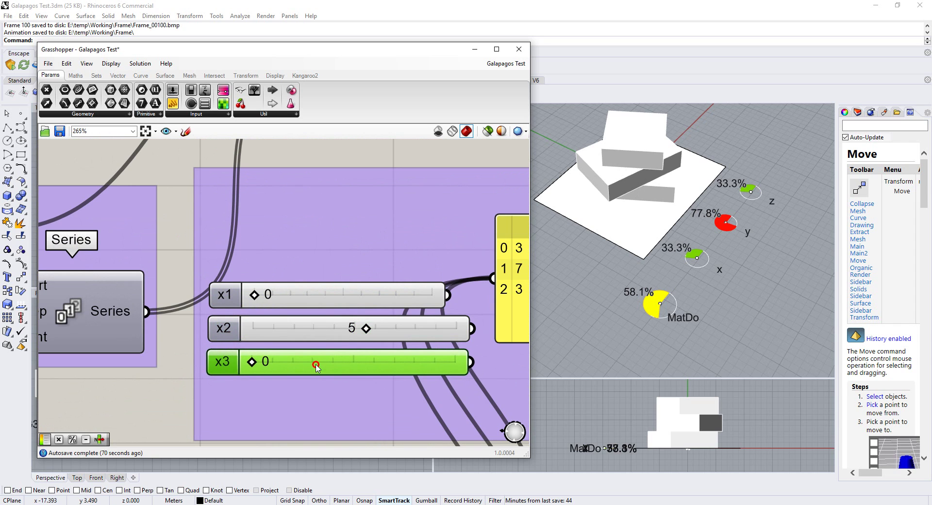
scroll(292, 355, down, 3)
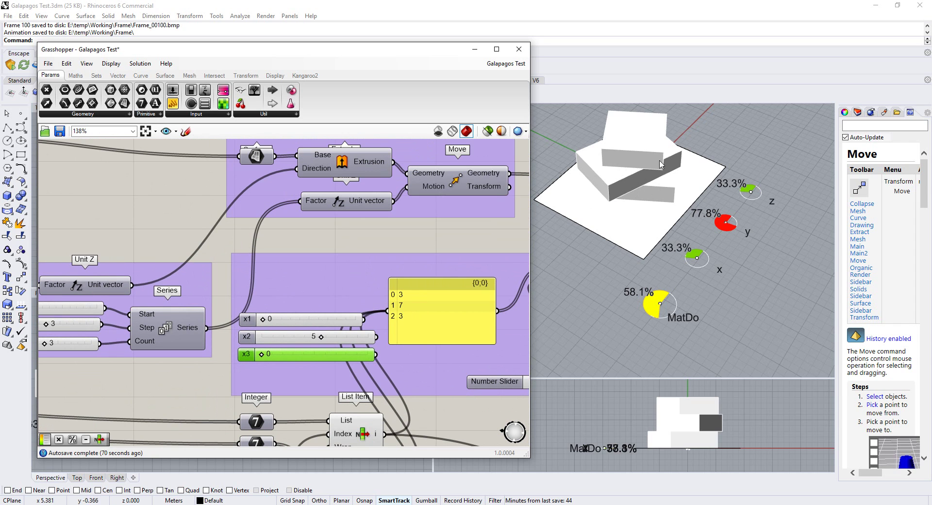
Select the Rotate component to highlight the rotated boxes in the viewport and examine its angle input.
scroll(306, 297, down, 2)
scroll(399, 281, up, 2)
right_drag(398, 281, 249, 303)
right_drag(498, 217, 406, 244)
scroll(406, 245, up, 2)
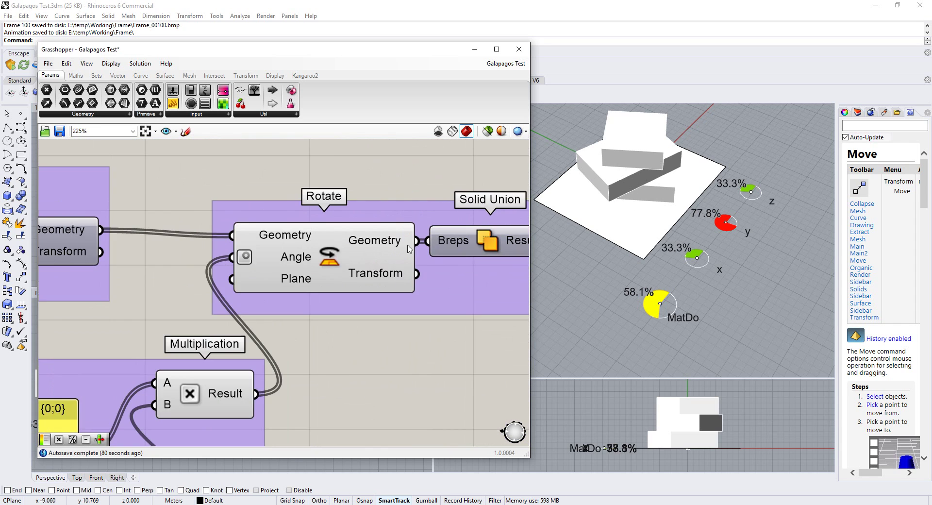
click(334, 263)
scroll(330, 277, down, 3)
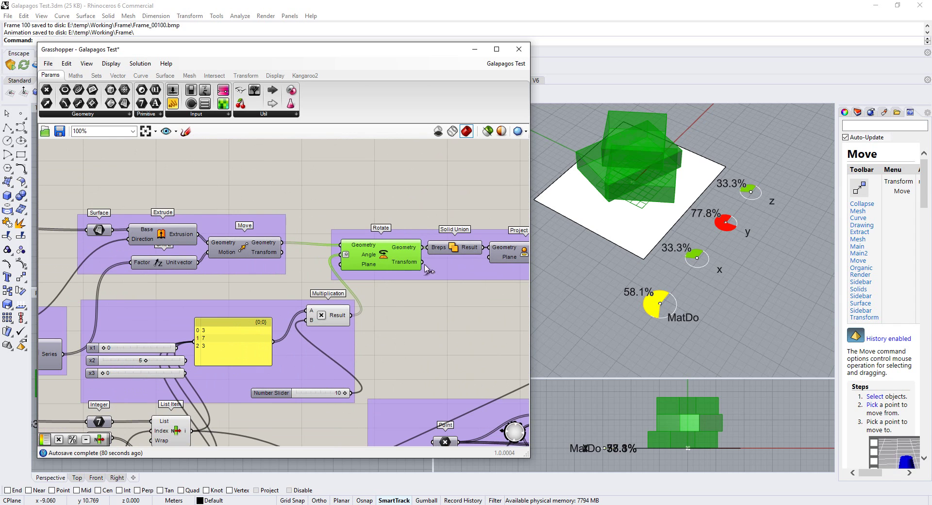
Select the x1, x2 and x3 sliders together to point out the variables behind the rotation angles.
scroll(124, 384, up, 2)
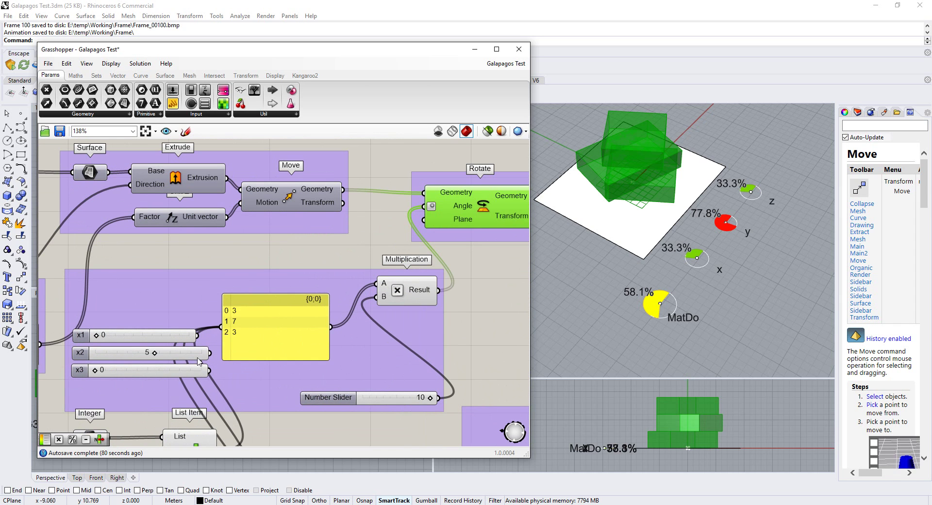
scroll(420, 312, up, 3)
scroll(417, 313, down, 3)
scroll(291, 332, up, 3)
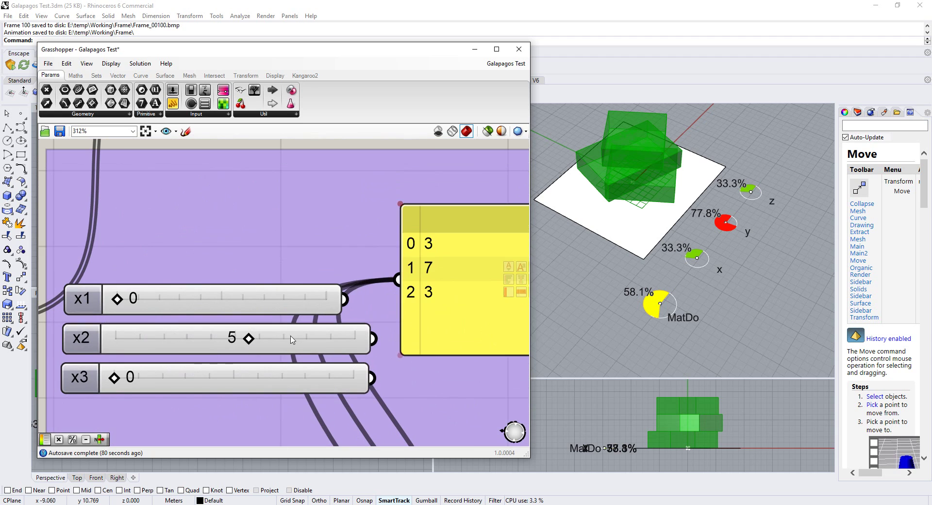
click(257, 301)
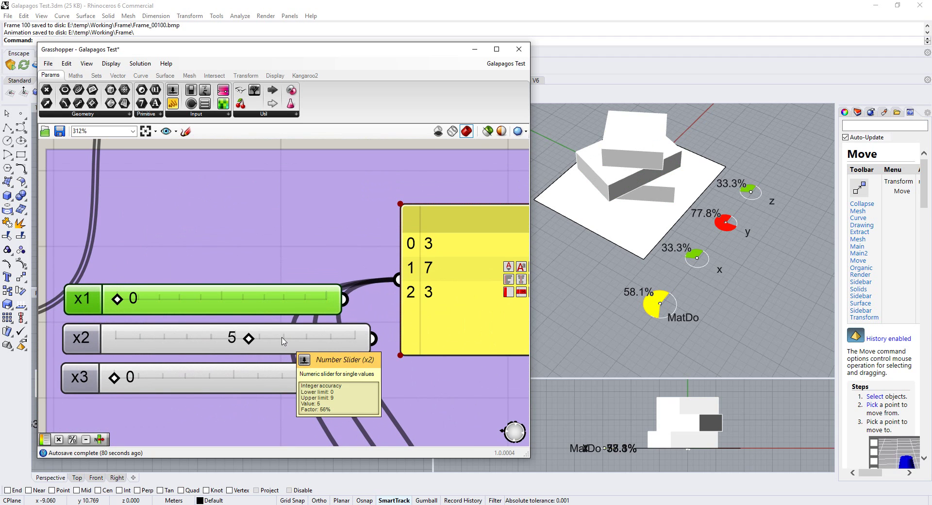
shift+click(284, 339)
shift+click(257, 381)
Examine how the Integer and List Item components below the x1, x2 and x3 sliders supply the rotation panel.
scroll(271, 226, down, 4)
scroll(269, 227, down, 2)
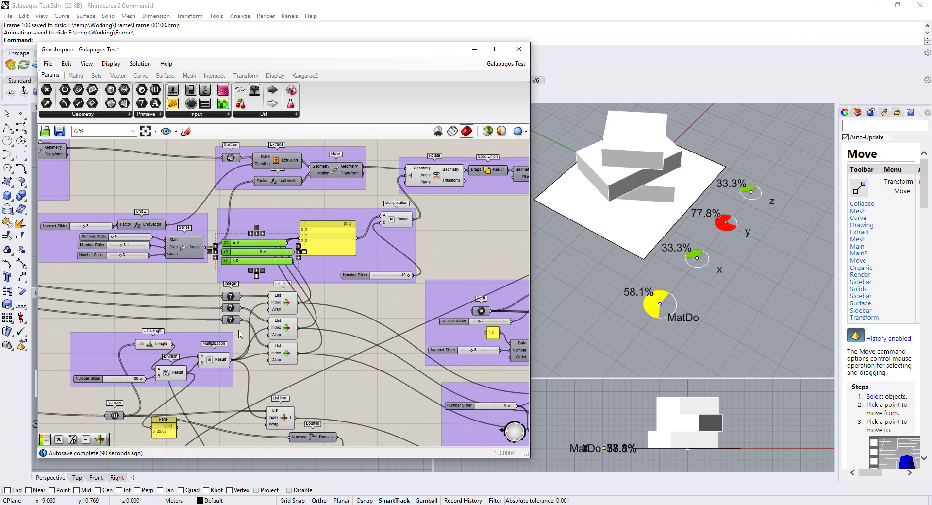
scroll(259, 323, up, 2)
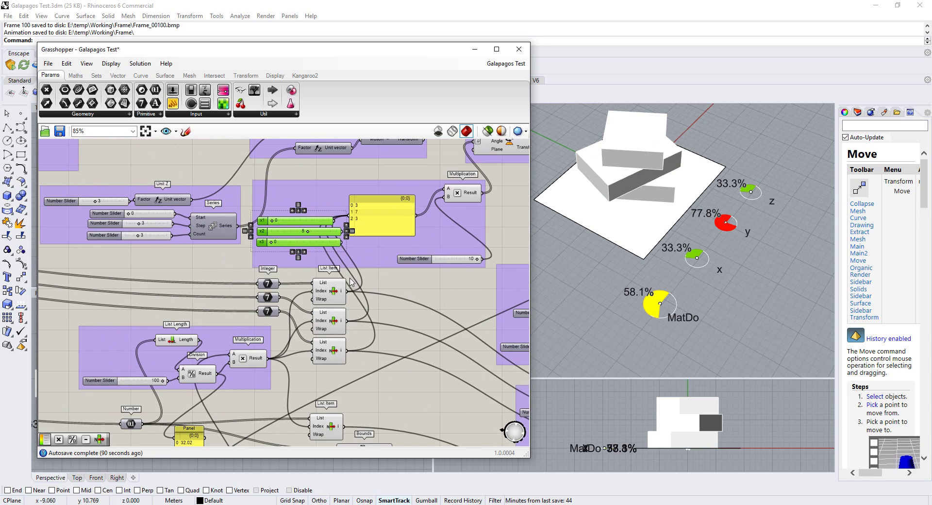
scroll(241, 298, up, 2)
scroll(177, 354, down, 8)
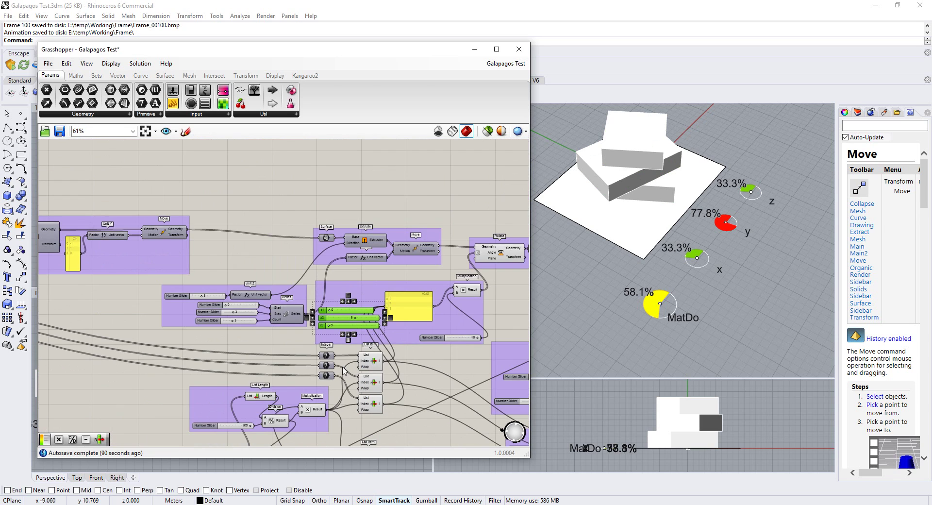
scroll(178, 266, up, 6)
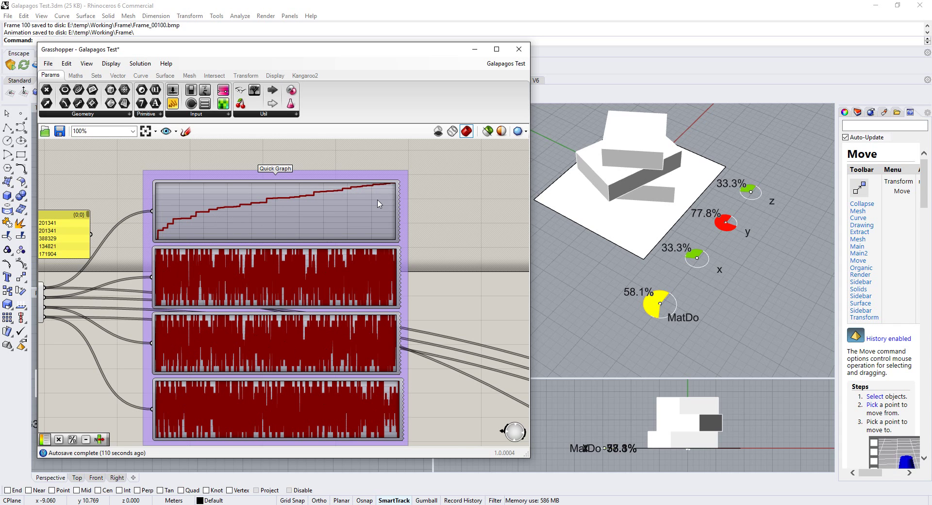
Examine the Quick Graph group and the Sort List component that orders the results with x1, x2 and x3.
scroll(380, 203, down, 2)
scroll(109, 264, up, 6)
scroll(100, 272, down, 3)
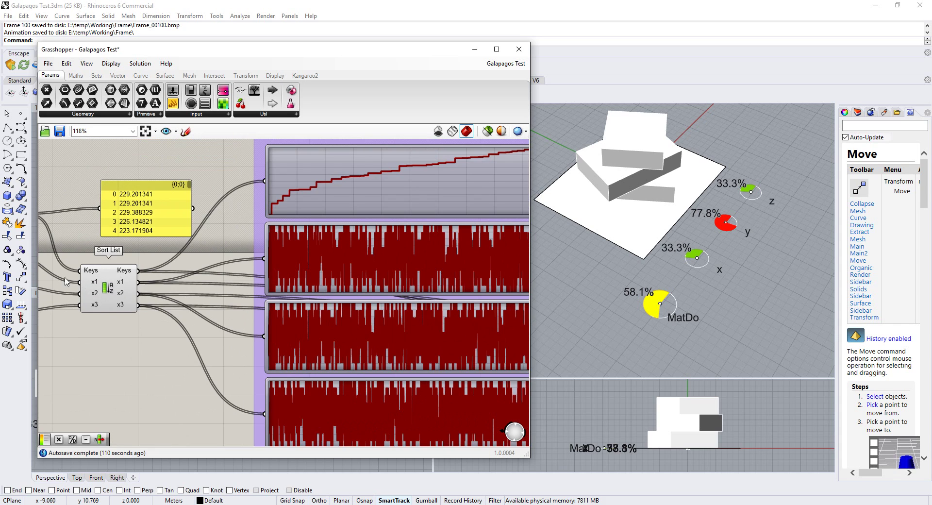
scroll(65, 277, down, 9)
Set the red-circled number slider to 5 and then to 96 to compare values in the Dien tich xay dung panel.
scroll(432, 341, up, 6)
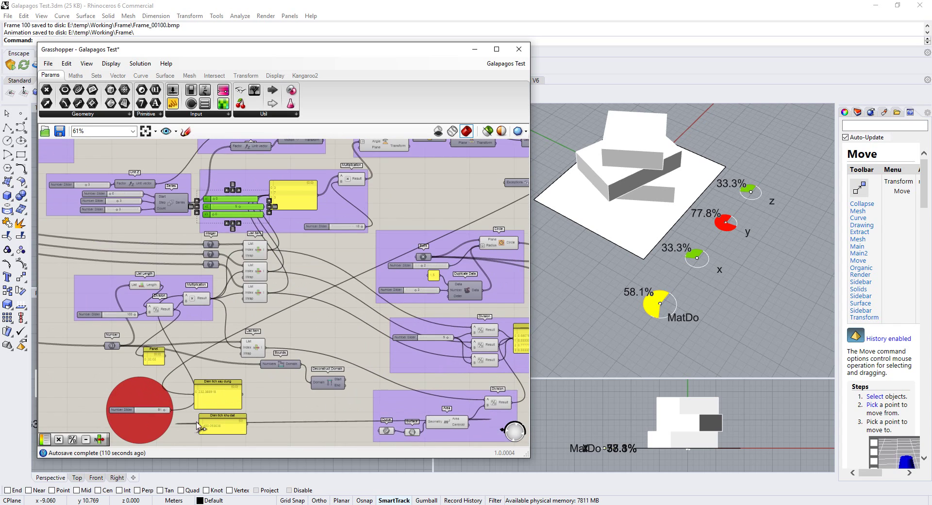
scroll(199, 426, up, 3)
scroll(204, 422, down, 2)
scroll(253, 407, up, 4)
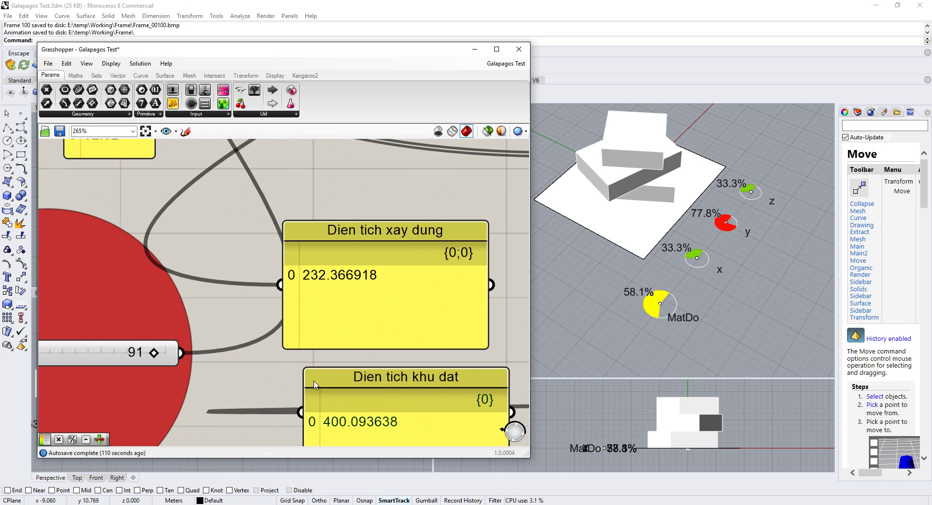
scroll(314, 384, down, 2)
scroll(120, 369, up, 2)
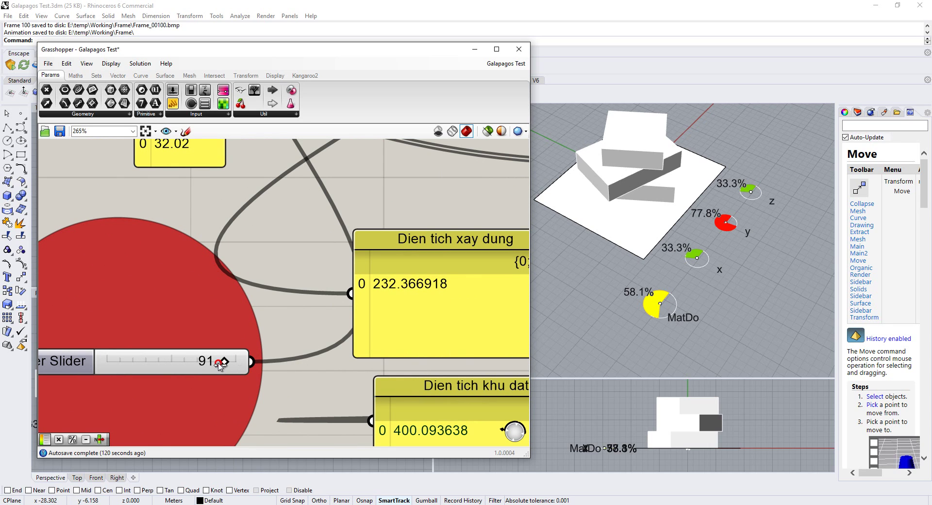
drag(225, 364, 122, 364)
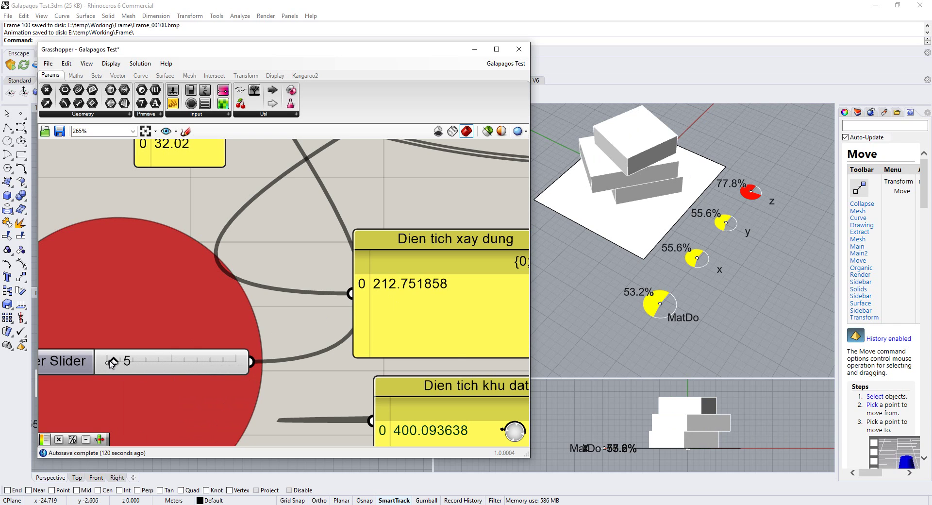
drag(111, 361, 228, 363)
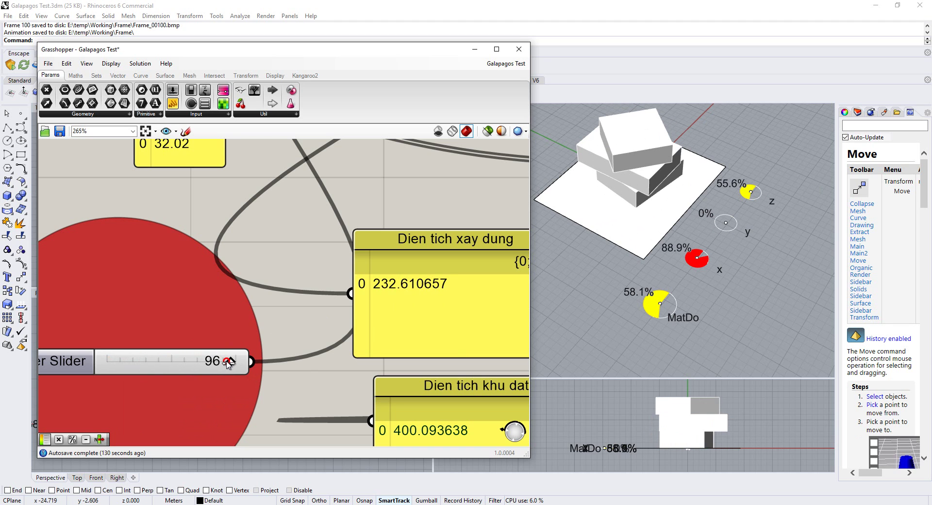
Examine the two Text Tag components and the nearby Multiplication component in the labelling group by selecting each one.
scroll(189, 299, down, 6)
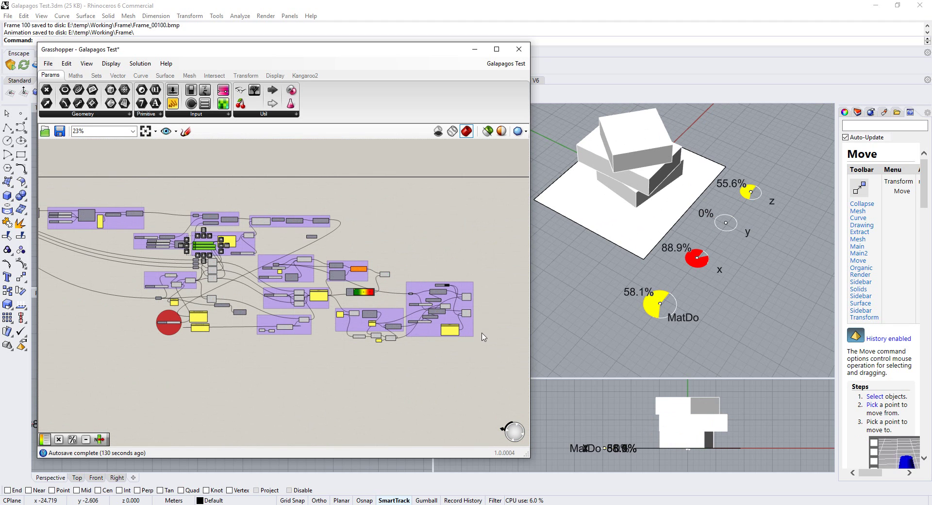
scroll(416, 267, up, 5)
click(358, 254)
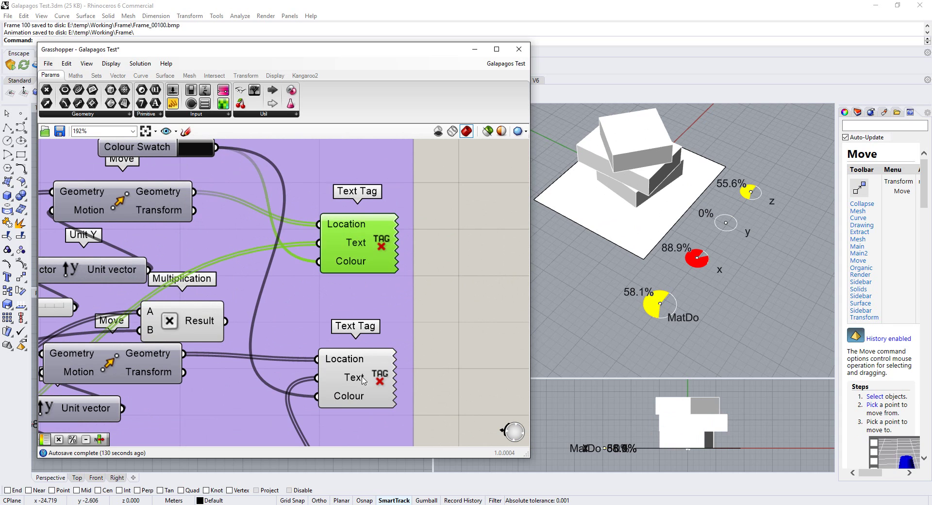
click(367, 382)
click(199, 328)
right_drag(199, 328, 244, 303)
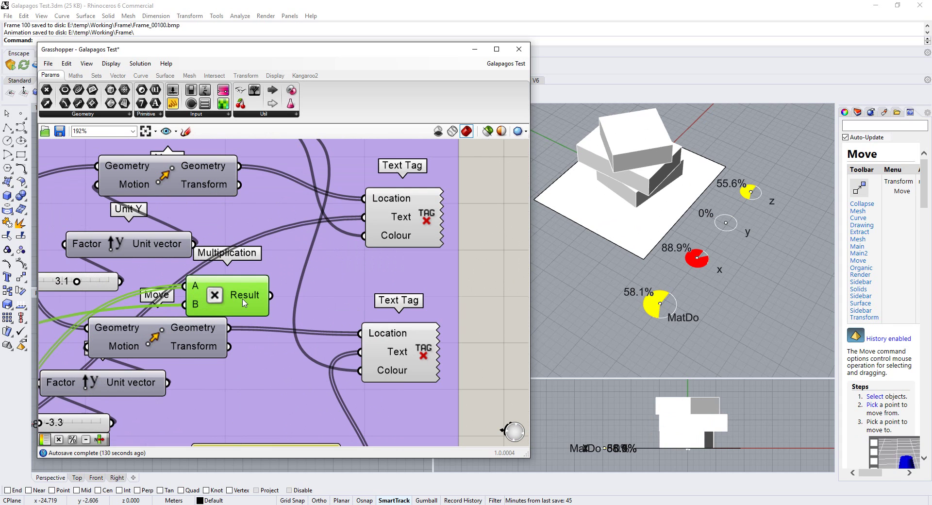
scroll(388, 413, down, 1)
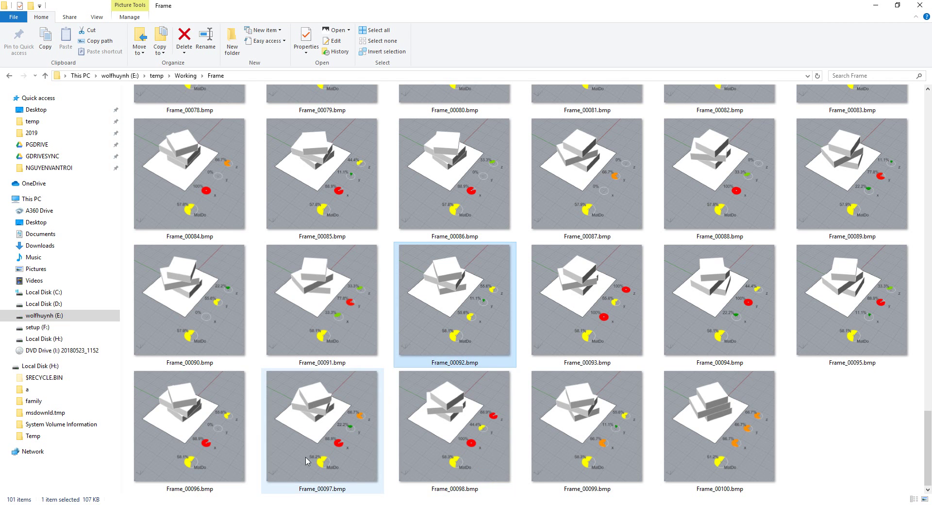
Switch to the Frame folder, open Frame_00100.bmp in Photos and browse backwards to Frame_00060.bmp to compare the saved box arrangements.
double_click(689, 439)
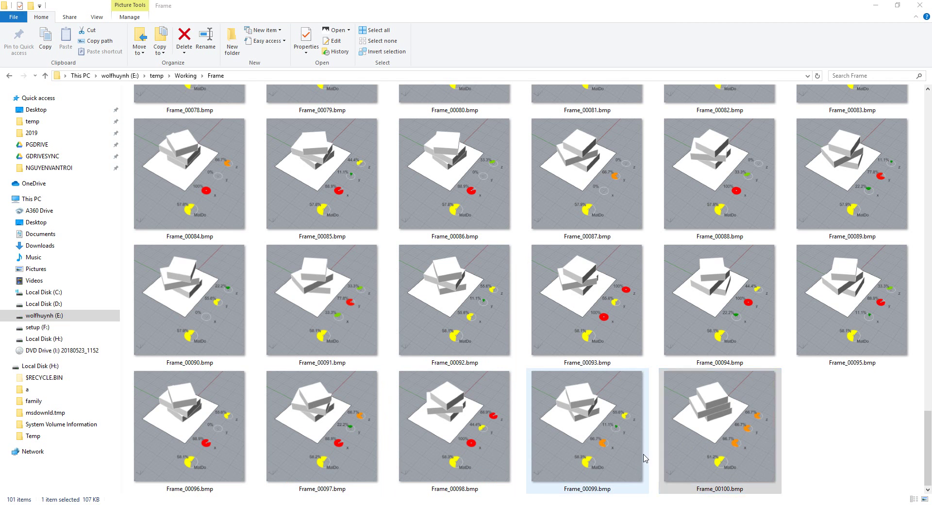
key(Left)
key(Left)
key(Left)
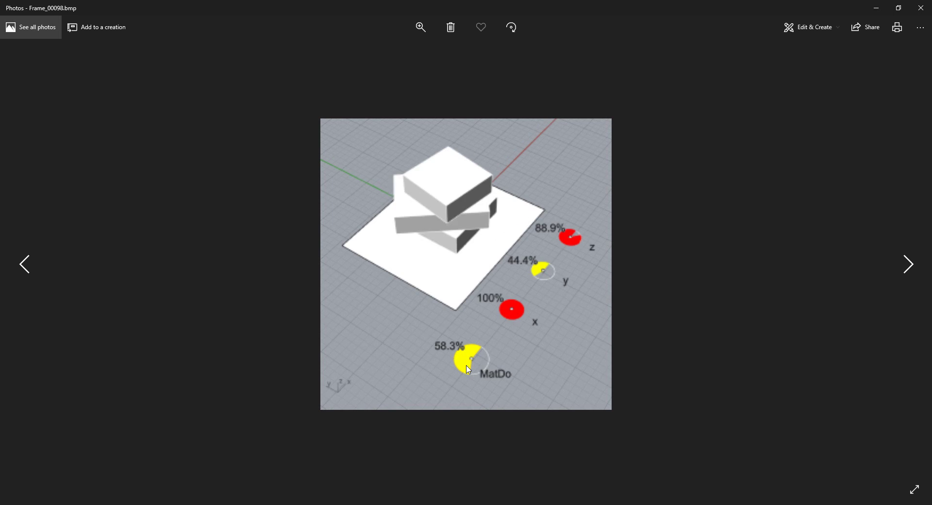
key(Left)
key(Left)
key(Left)
key(Left)
key(Left)
key(Left)
key(Left)
key(Left)
key(Left)
key(Left)
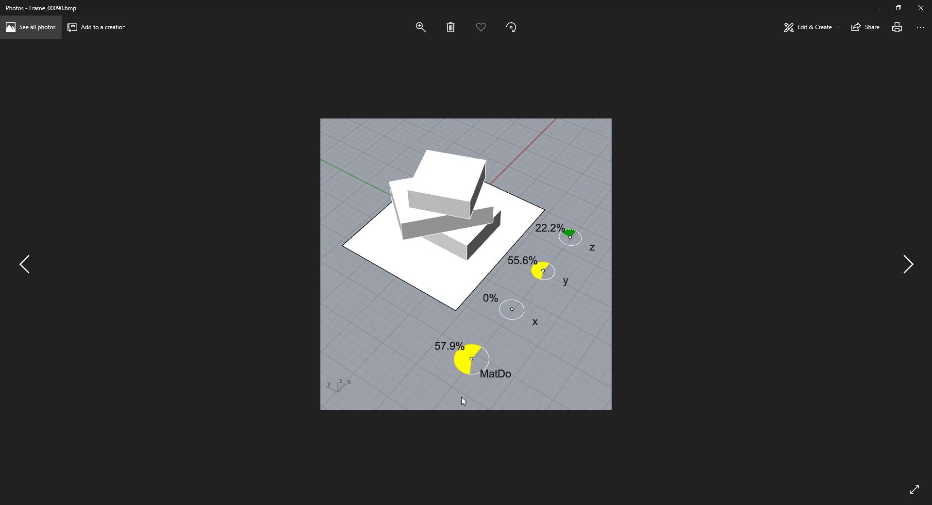
key(Left)
key(Left)
key(Left)
key(Left)
key(Left)
key(Left)
key(Left)
key(Left)
key(Left)
key(Left)
key(Left)
key(Left)
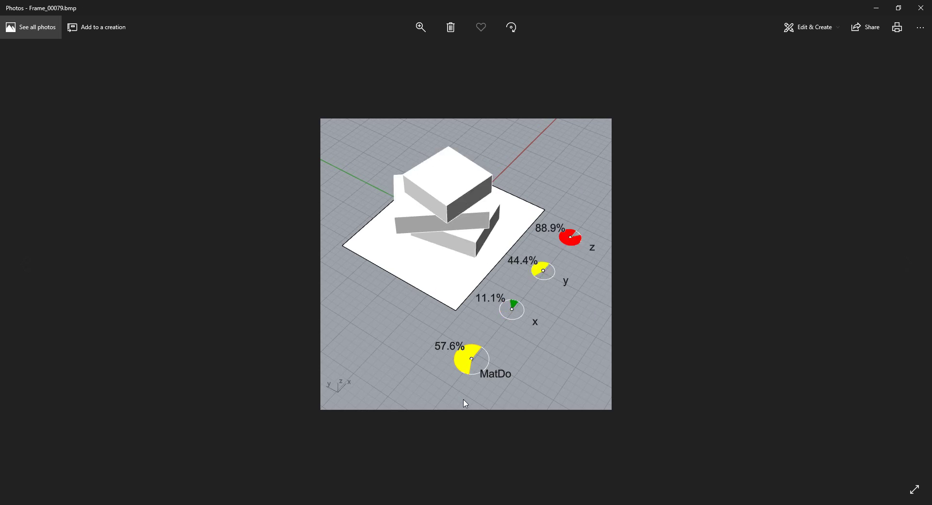
key(Left)
key(Left)
key(Left)
key(Left)
key(Left)
key(Left)
key(Left)
key(Left)
key(Left)
key(Left)
key(Left)
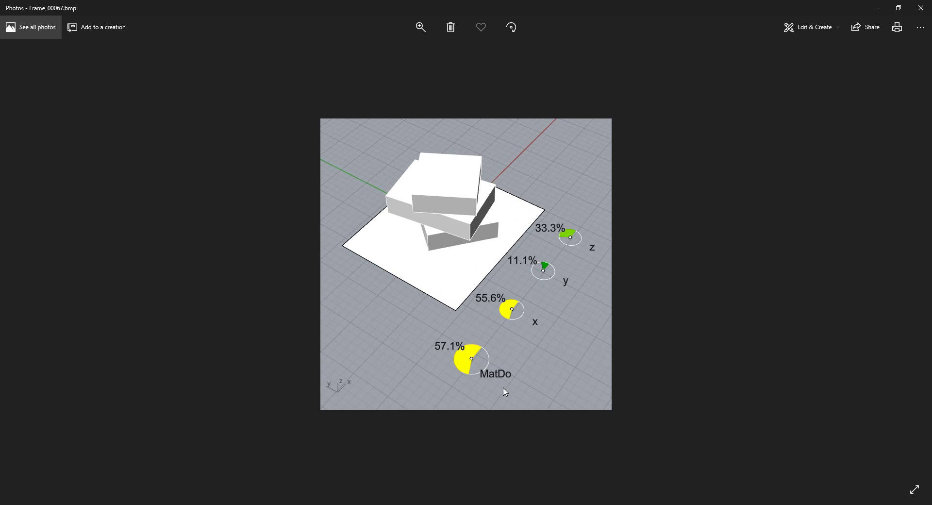
key(Left)
key(Left)
key(Left)
key(Left)
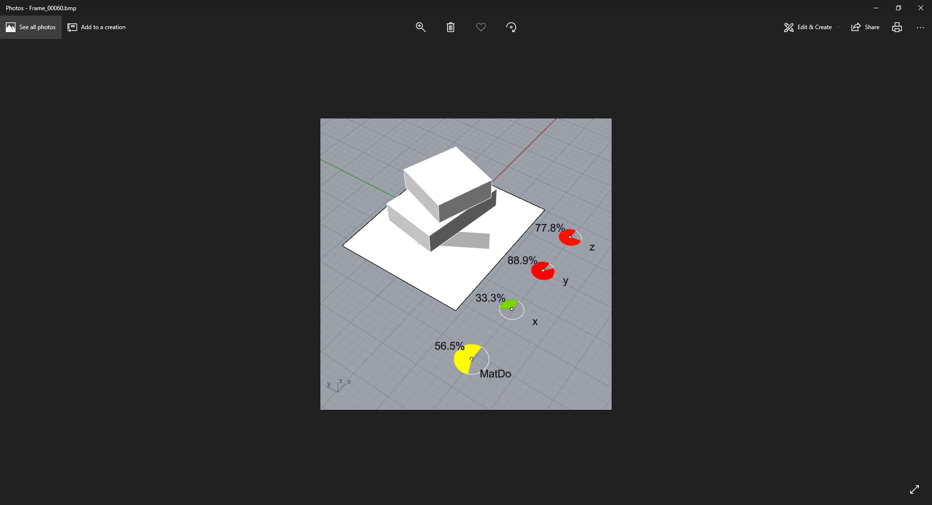